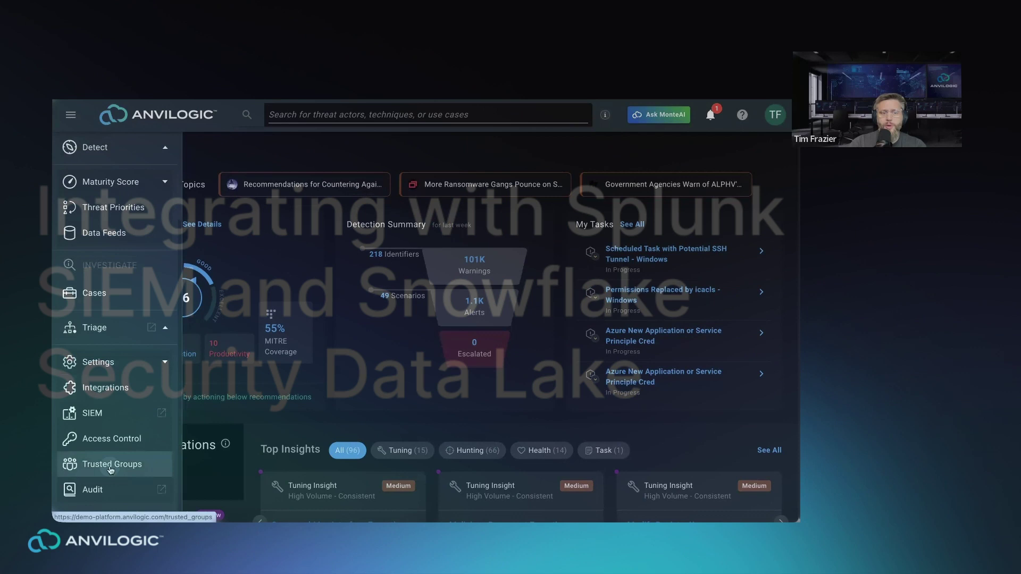
# Step: Show the available Data Logging Platform integrations, Snowflake and Splunk, on the Integrations page
pyautogui.click(114, 465)
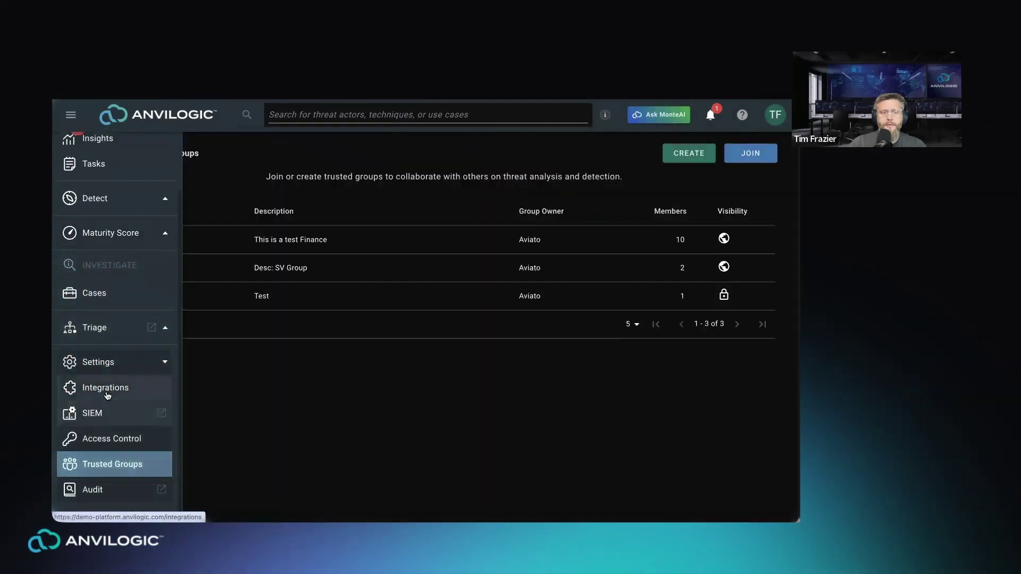
pyautogui.click(106, 394)
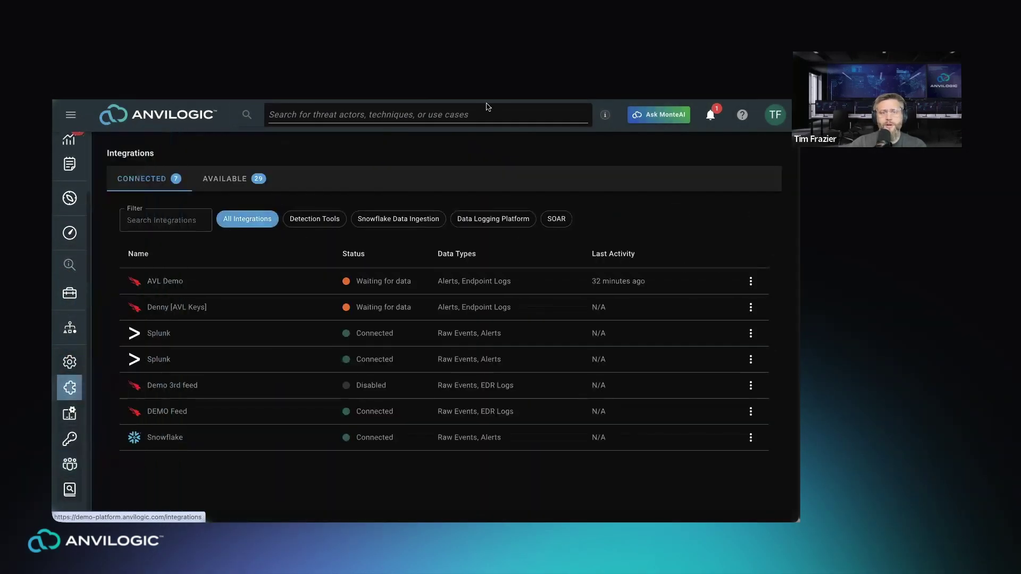
pyautogui.click(485, 221)
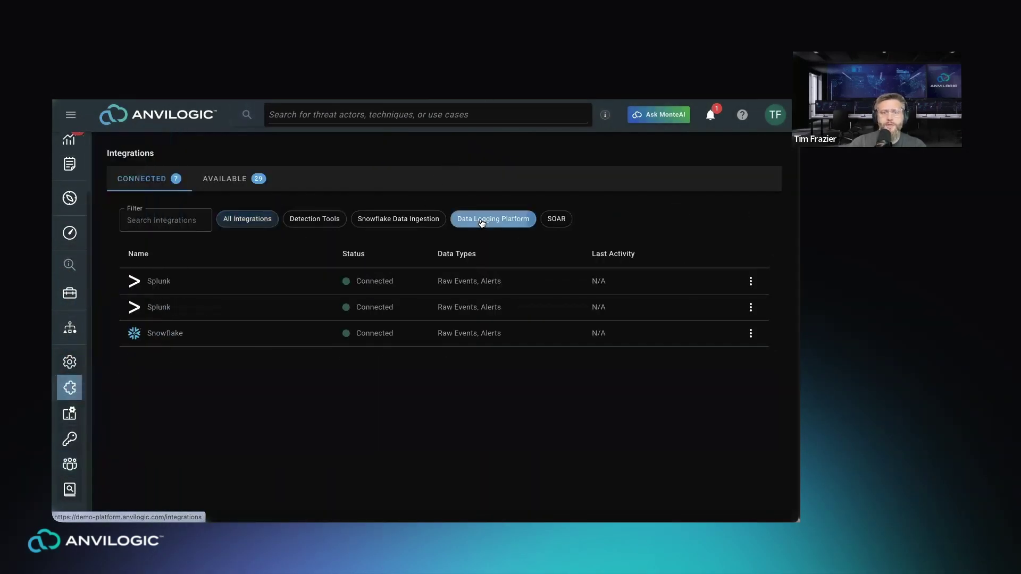
pyautogui.click(239, 180)
pyautogui.click(468, 221)
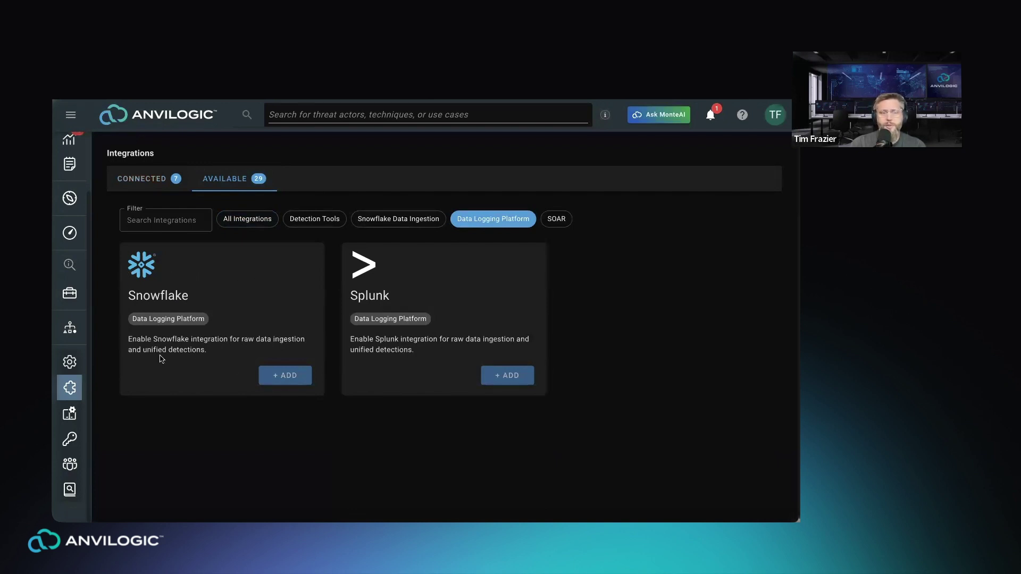
pyautogui.moveTo(90, 264)
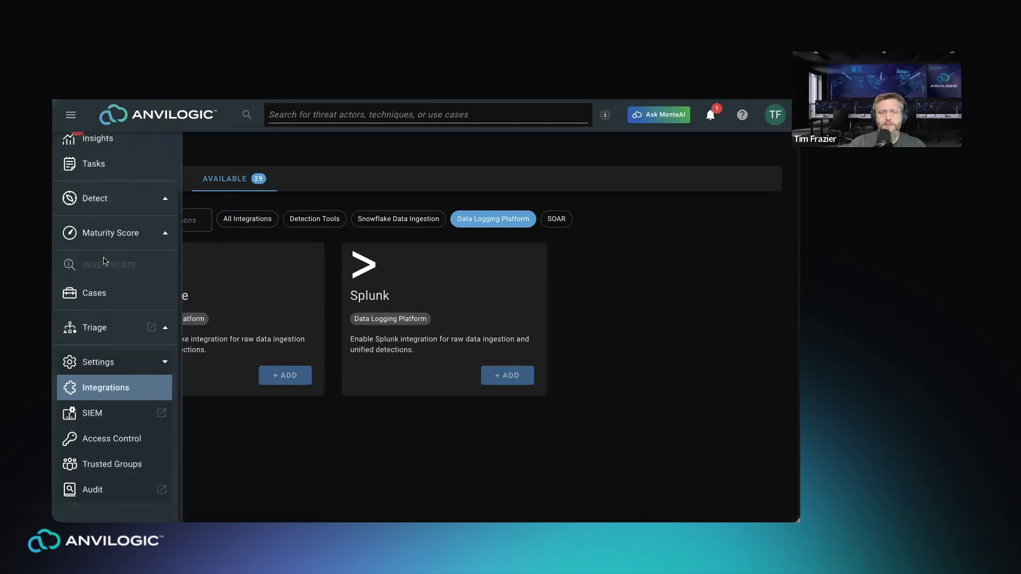
pyautogui.scroll(2, 102, 262)
pyautogui.scroll(1, 102, 256)
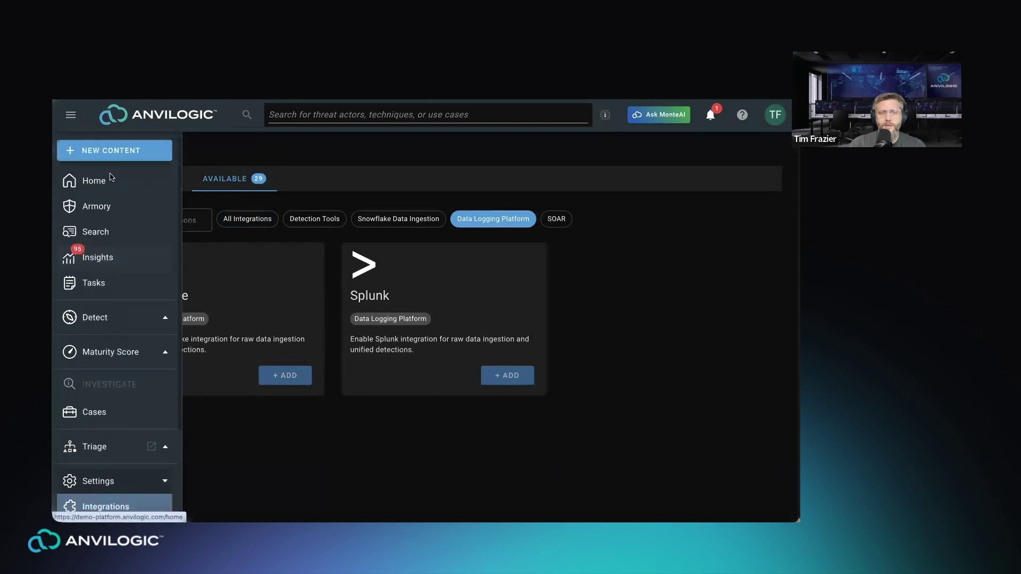
# Step: Cancel the Create New Content dialog to return to the Home dashboard
pyautogui.click(93, 151)
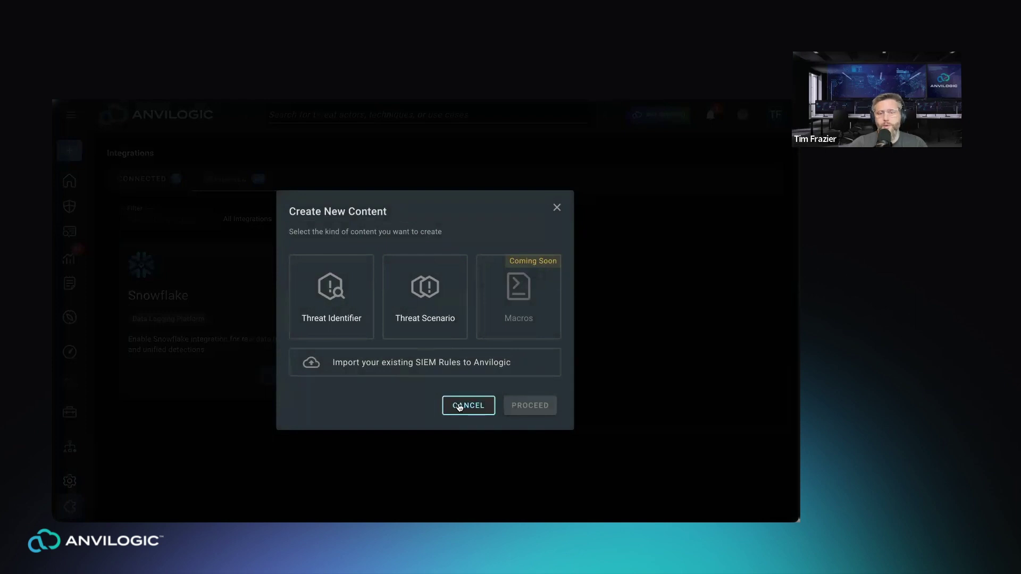
pyautogui.click(460, 408)
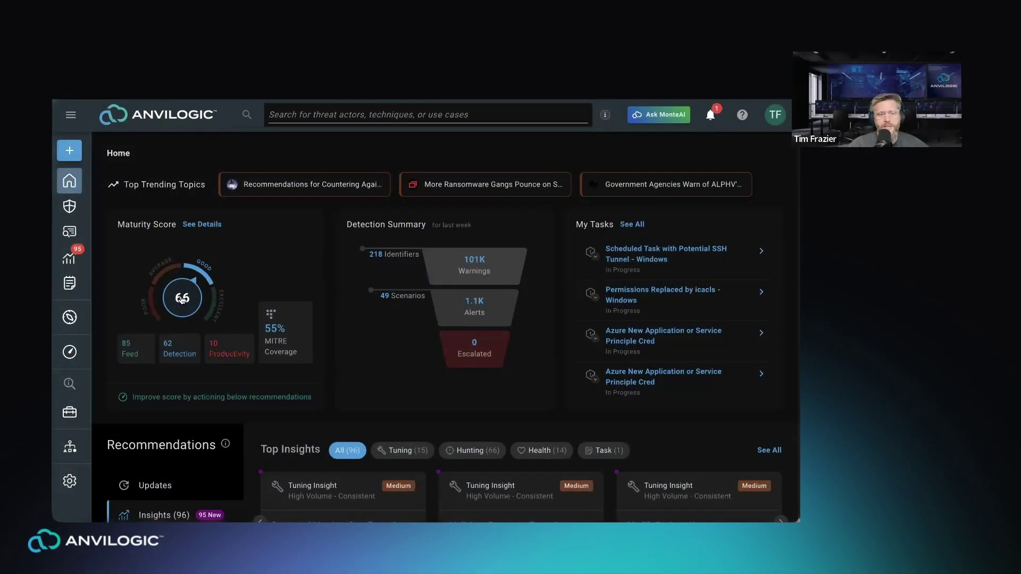
# Step: Open the maturity score breakdown and the Detection score details
pyautogui.click(182, 299)
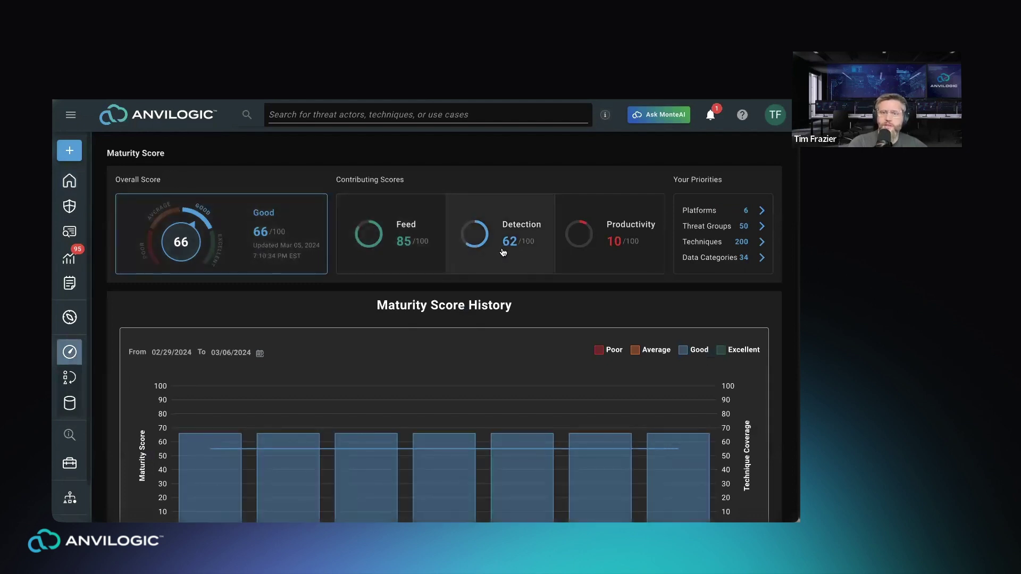
pyautogui.click(463, 259)
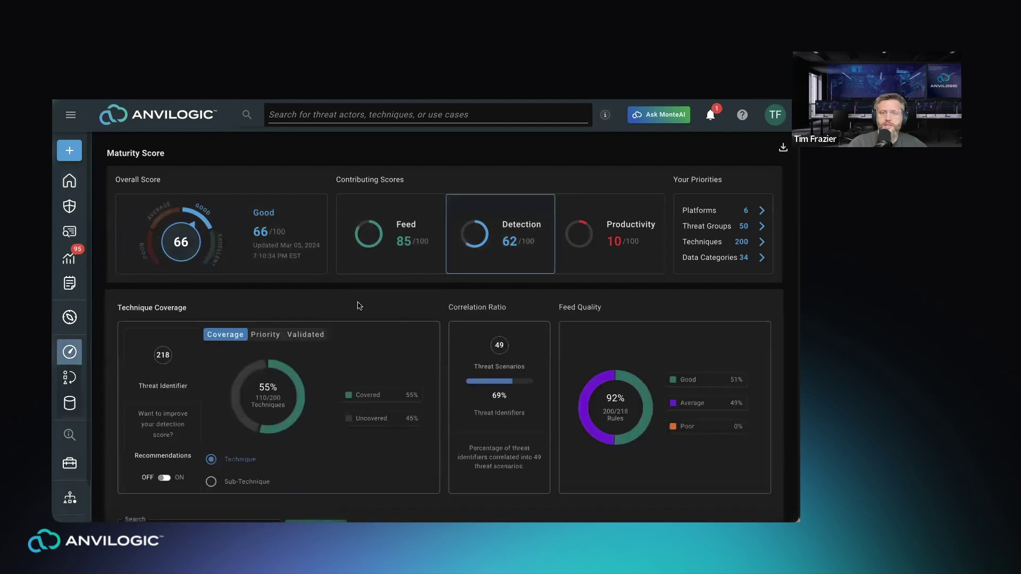
pyautogui.scroll(-3, 356, 303)
pyautogui.scroll(-3, 372, 307)
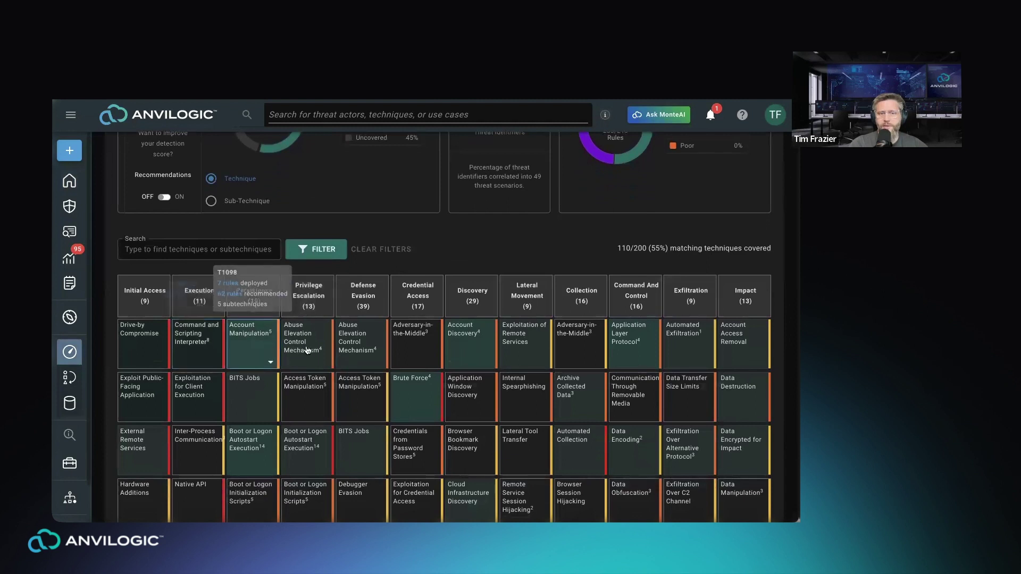
pyautogui.moveTo(356, 356)
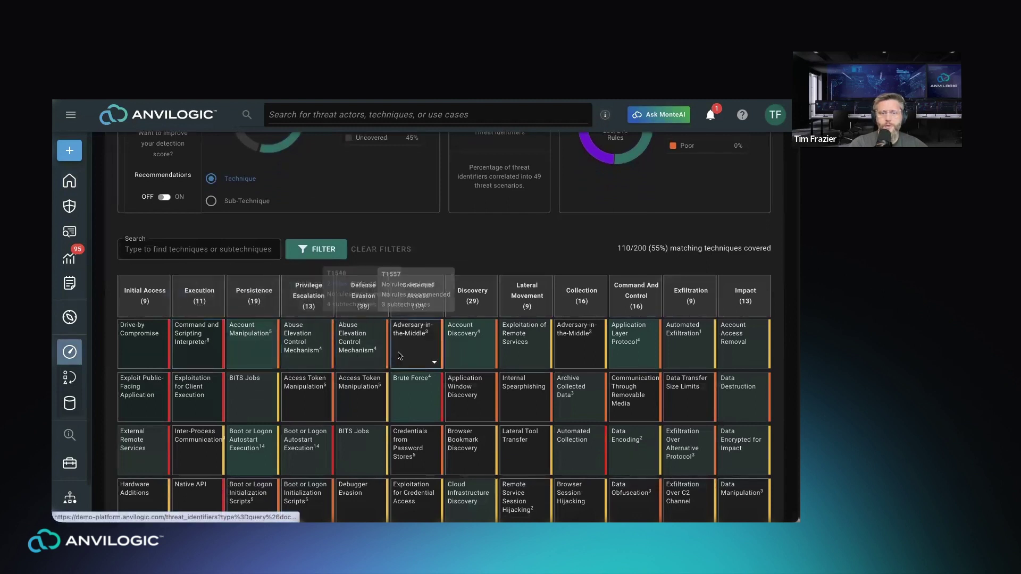
pyautogui.moveTo(400, 355)
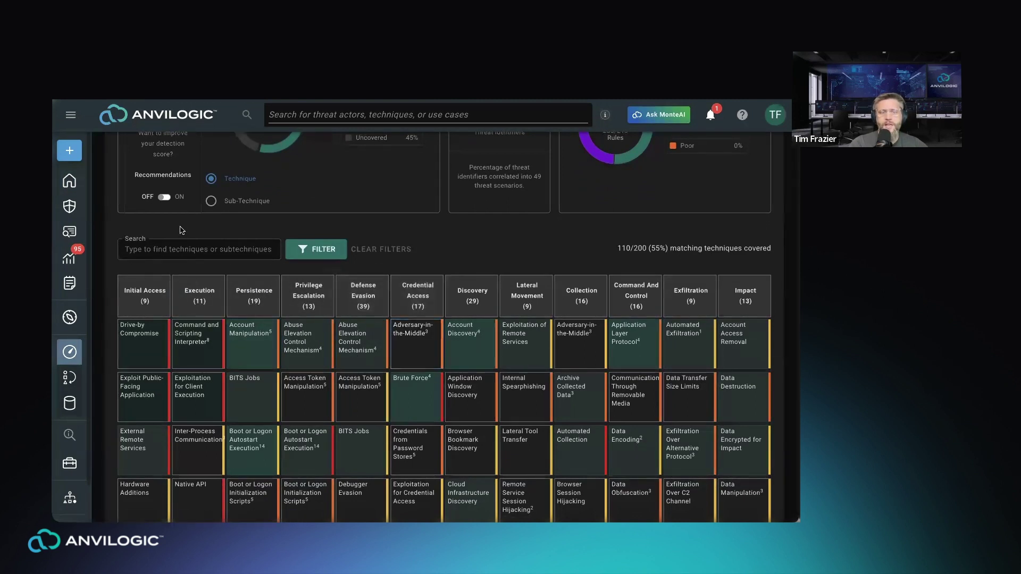
# Step: Turn on Recommendations in the technique matrix: 45/200 techniques recommended by 243 rules
pyautogui.scroll(1, 183, 231)
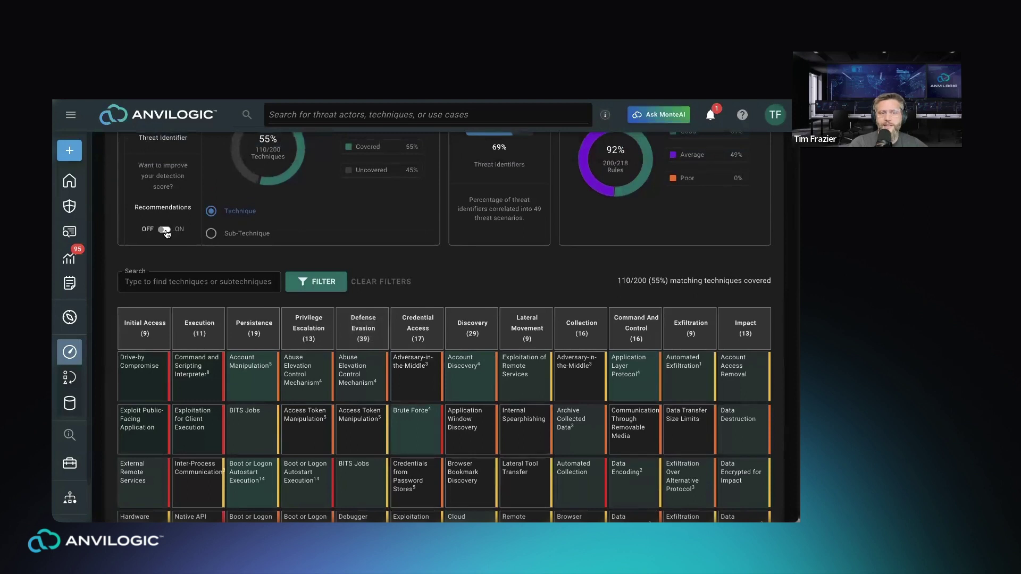
pyautogui.click(168, 231)
pyautogui.scroll(-2, 274, 263)
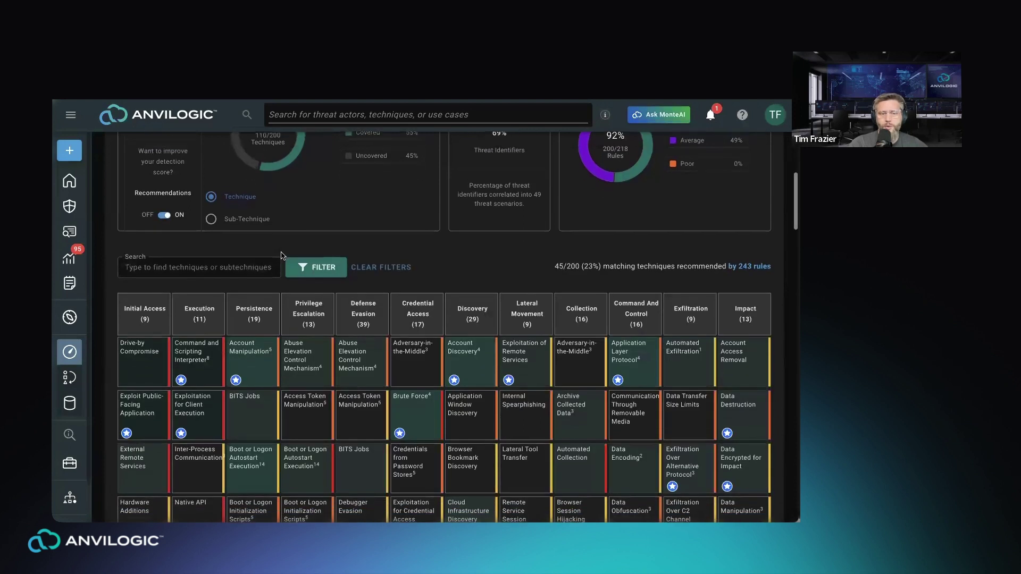
pyautogui.moveTo(237, 336)
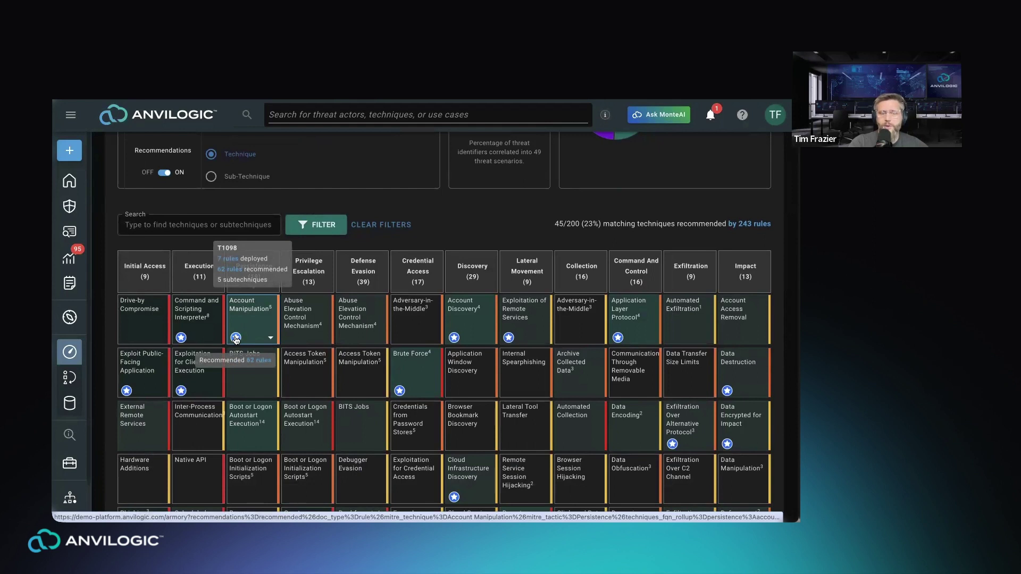
# Step: Open the AWS DisassociateAddress detection from the Account Manipulation recommendations
pyautogui.click(237, 339)
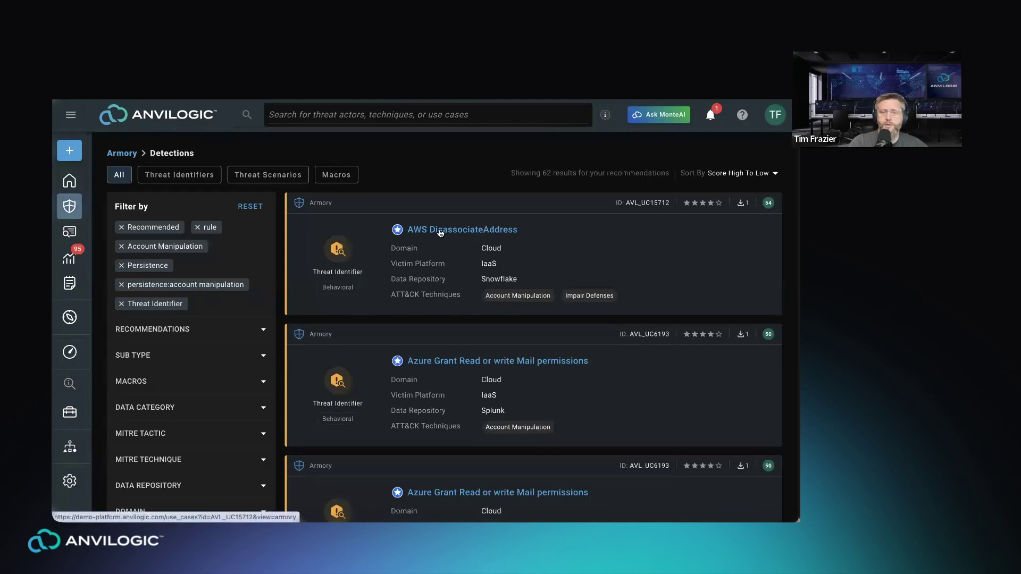
pyautogui.click(440, 232)
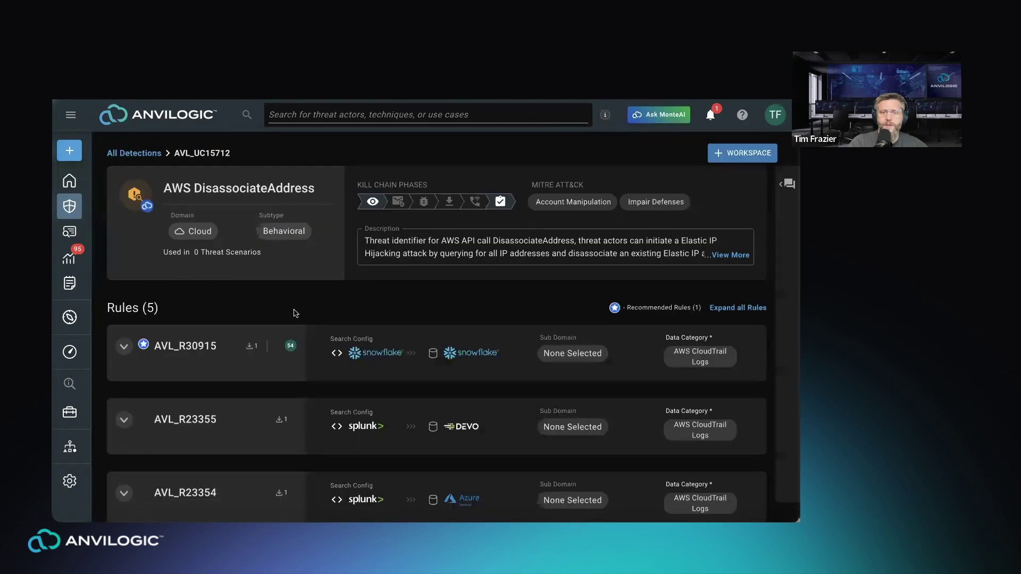
pyautogui.scroll(-1, 213, 321)
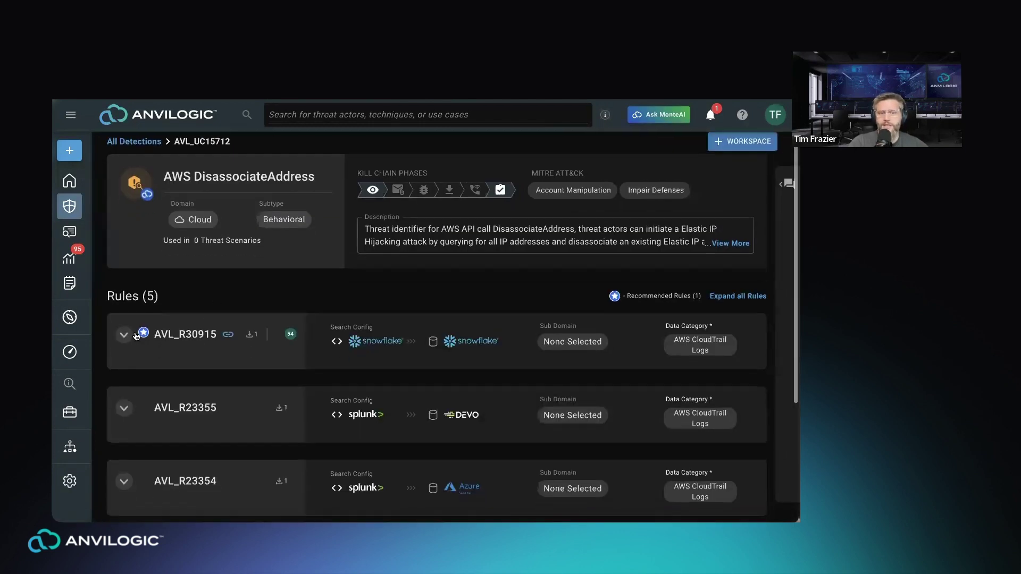
# Step: Expand Snowflake rule AVL_R30915 and review its logic steps
pyautogui.click(306, 318)
pyautogui.scroll(-3, 425, 361)
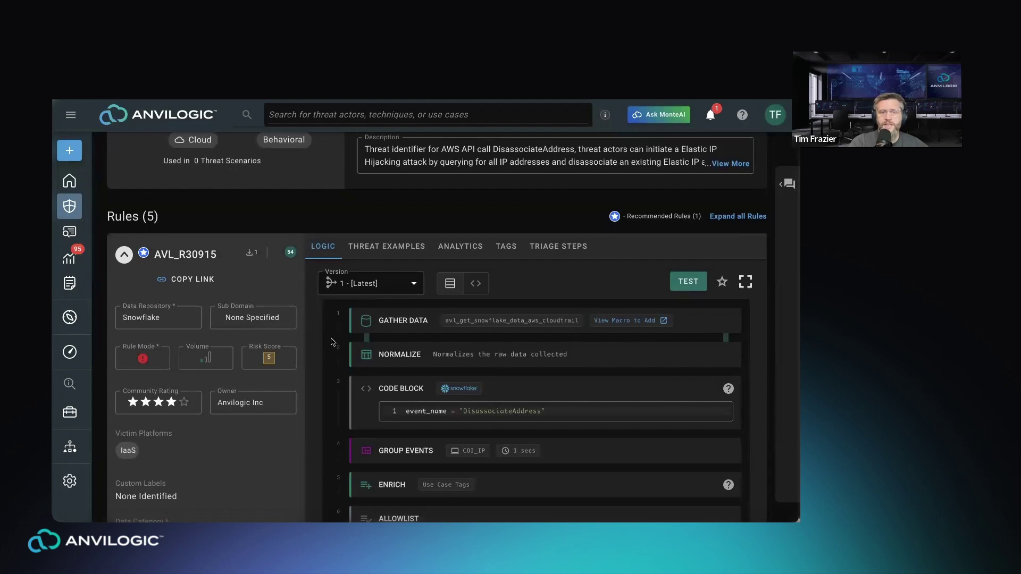
pyautogui.click(121, 259)
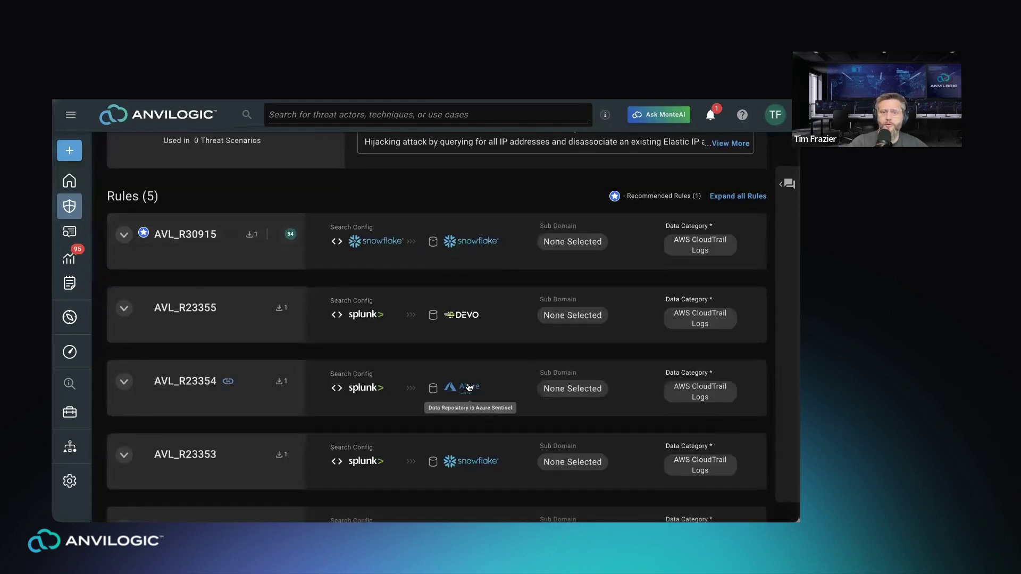
pyautogui.scroll(-1, 481, 458)
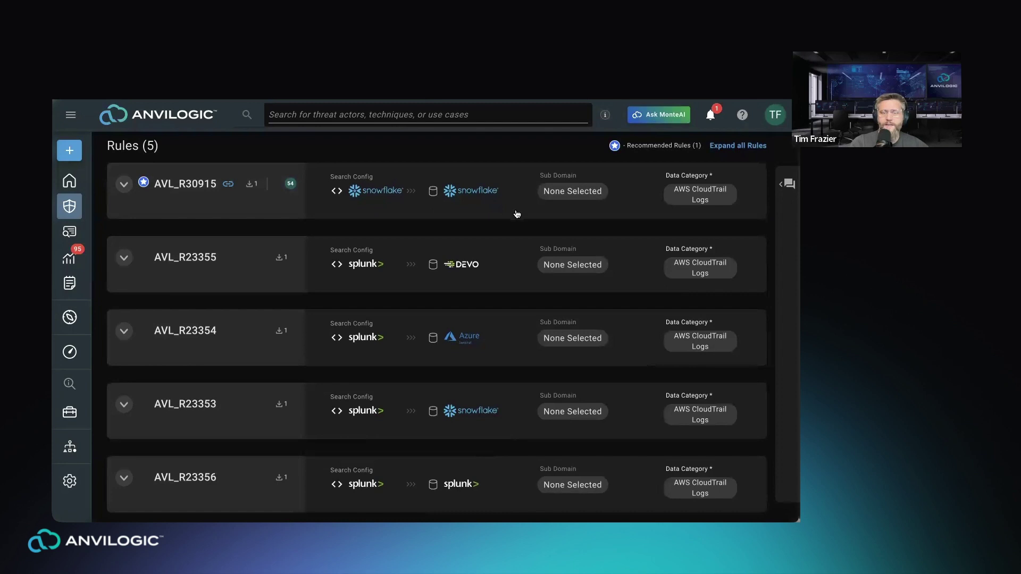
pyautogui.scroll(1, 510, 218)
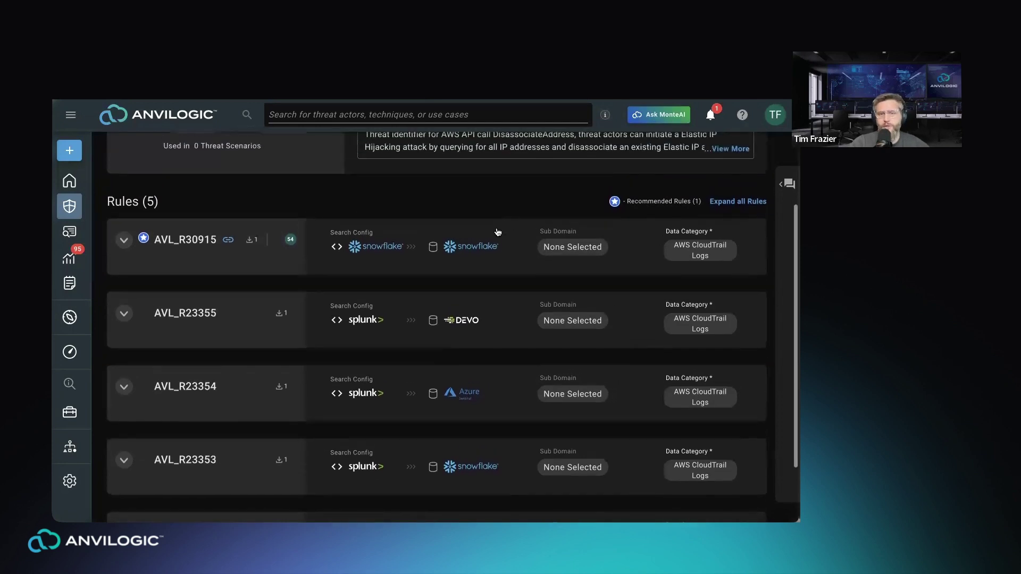
pyautogui.scroll(-1, 498, 232)
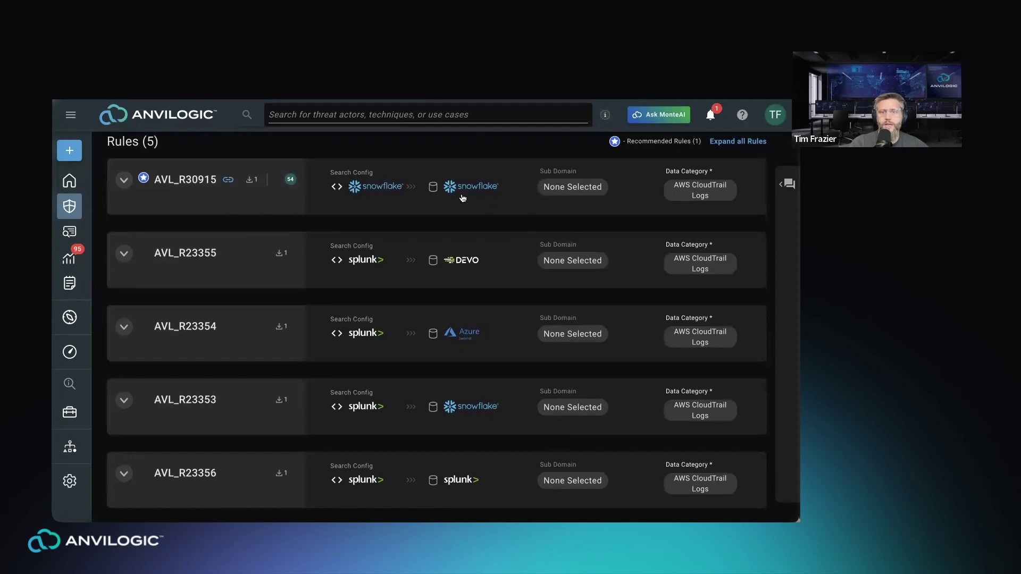
pyautogui.scroll(1, 463, 198)
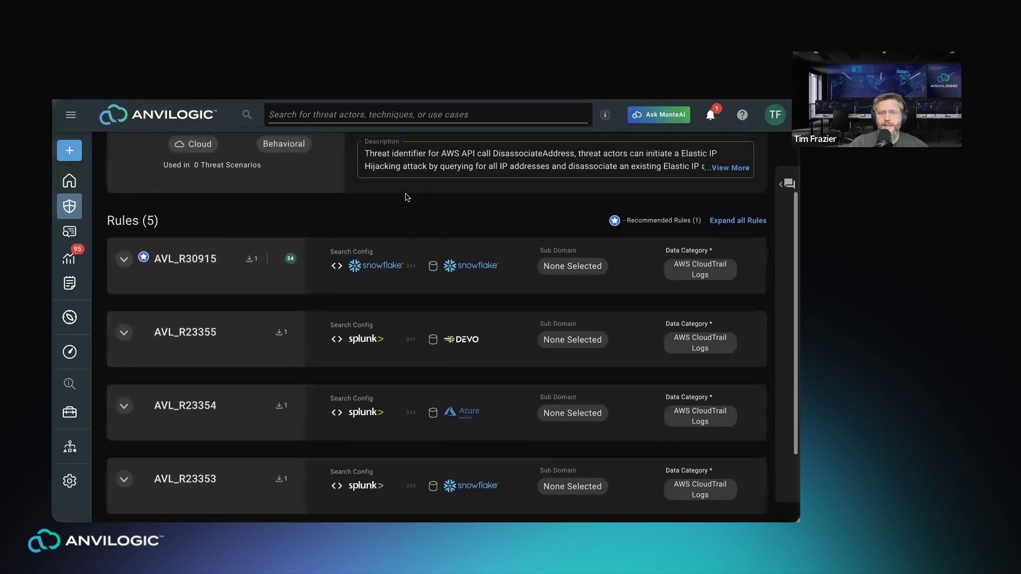
pyautogui.click(124, 263)
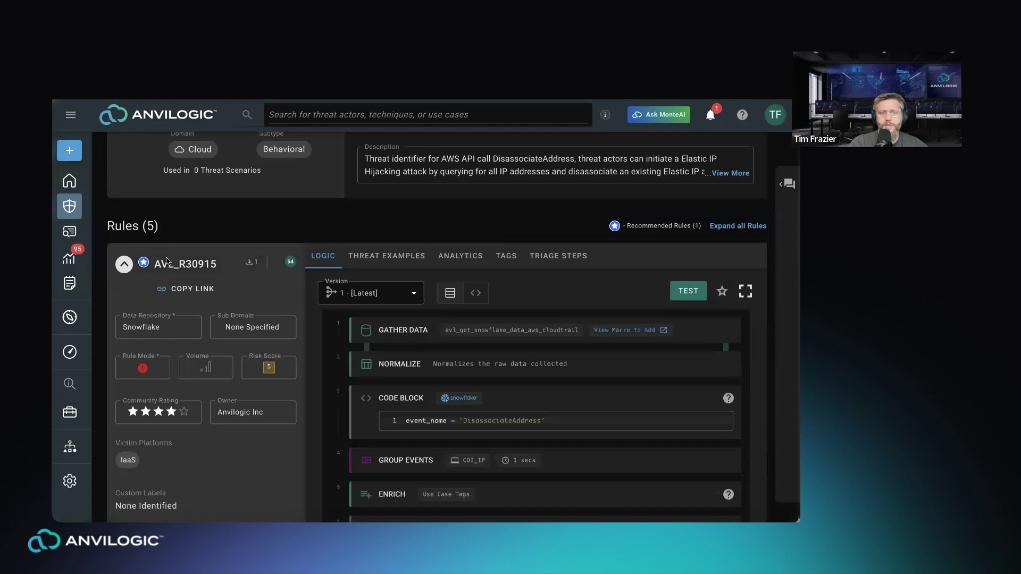
pyautogui.scroll(1, 185, 242)
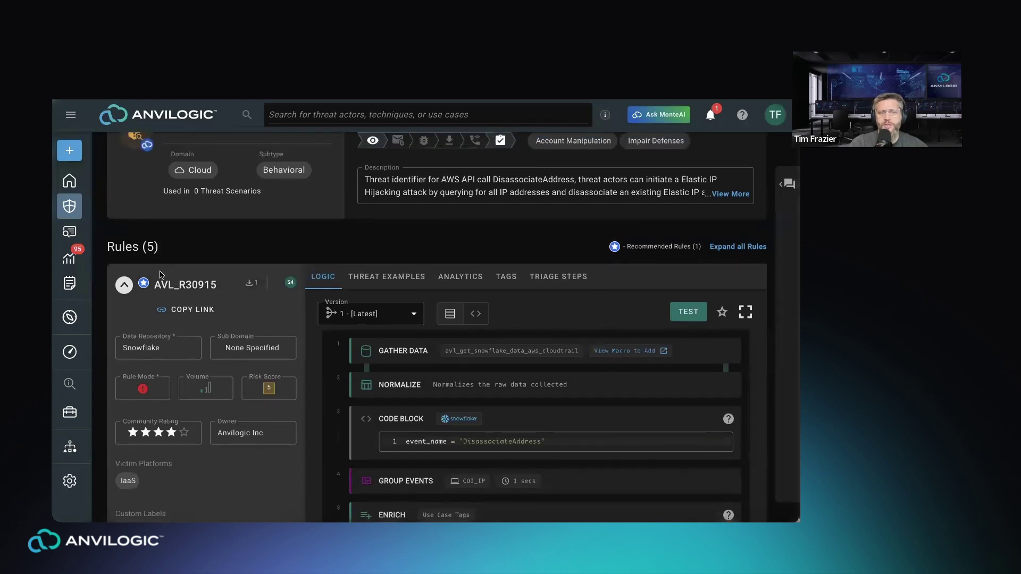
pyautogui.scroll(1, 143, 286)
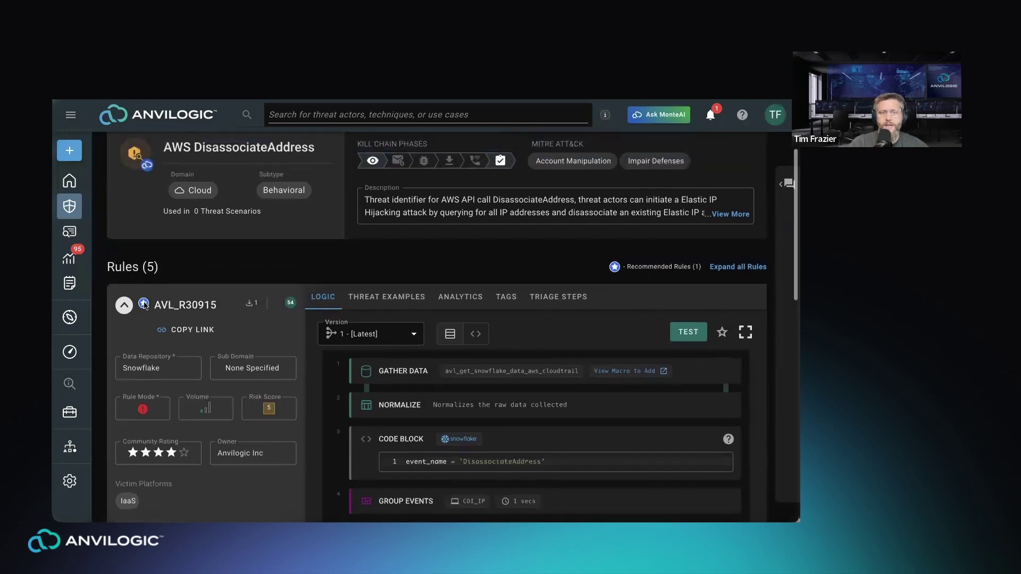
pyautogui.scroll(1, 267, 276)
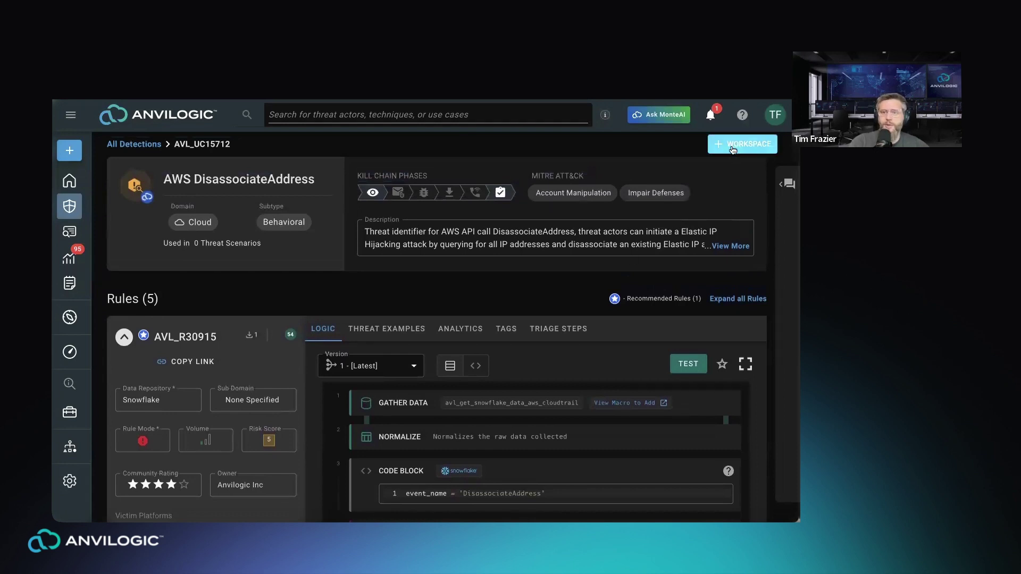
# Step: Add the AWS DisassociateAddress detection to a workspace
pyautogui.click(733, 150)
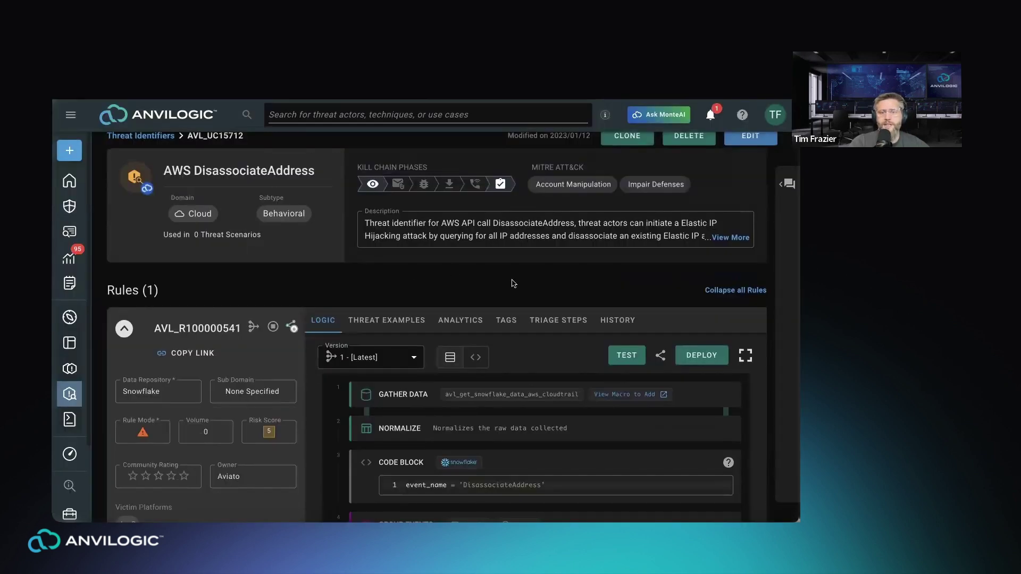
pyautogui.scroll(1, 513, 284)
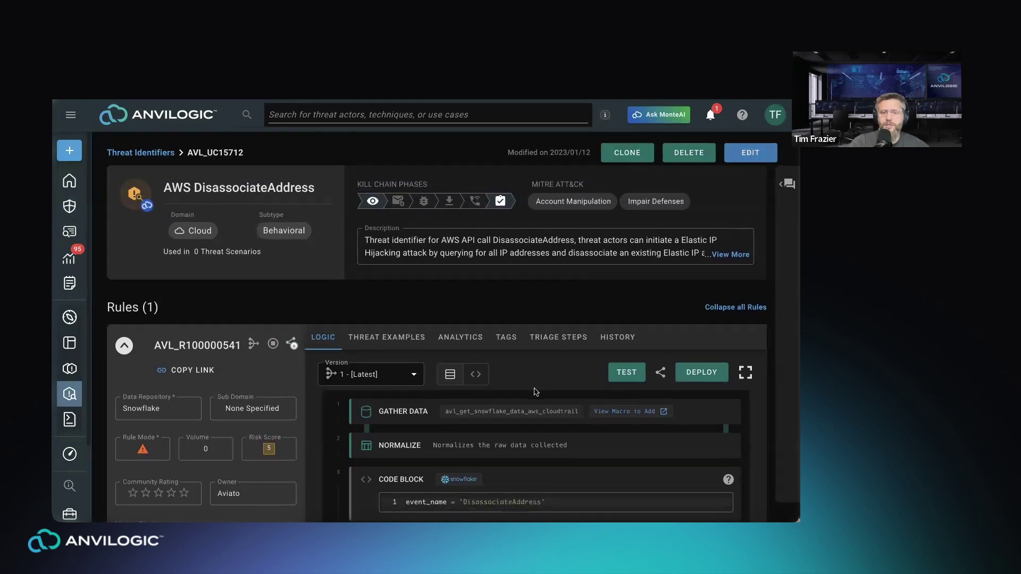
pyautogui.scroll(-1, 537, 393)
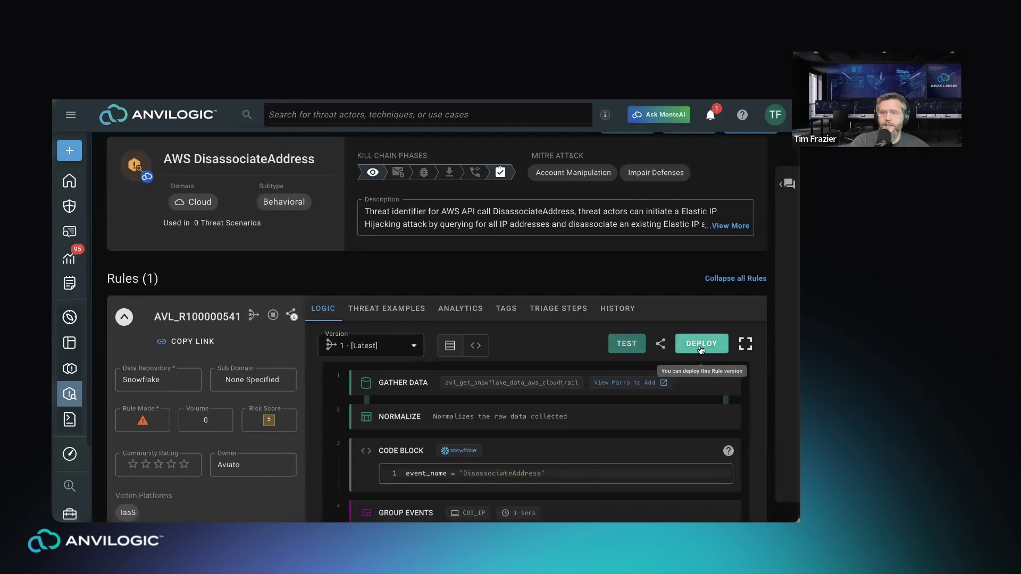
pyautogui.scroll(1, 366, 300)
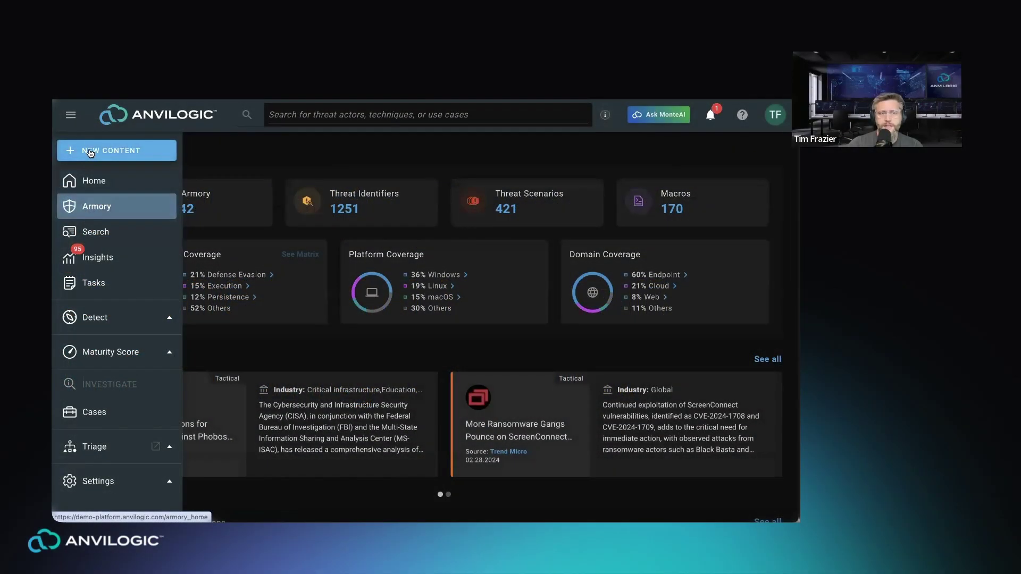
# Step: Start a new Threat Identifier in the Rule Builder with Snowflake as the data repository
pyautogui.click(90, 153)
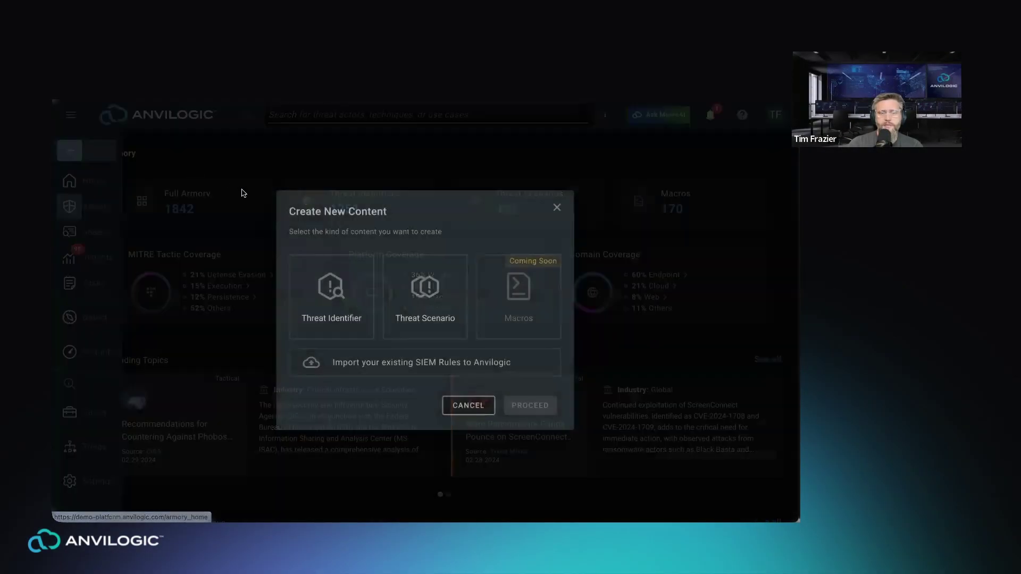
pyautogui.click(319, 295)
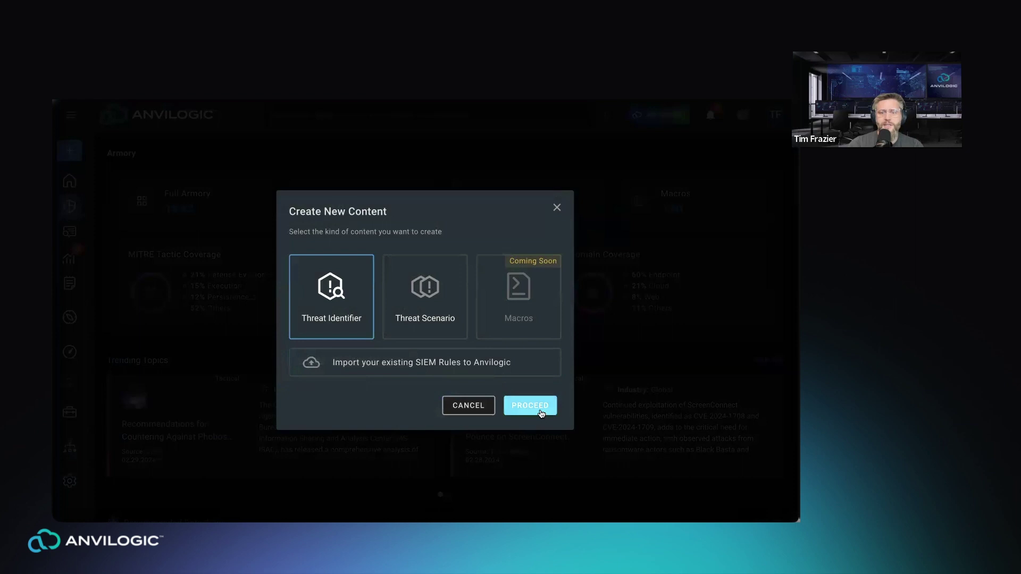
pyautogui.click(541, 414)
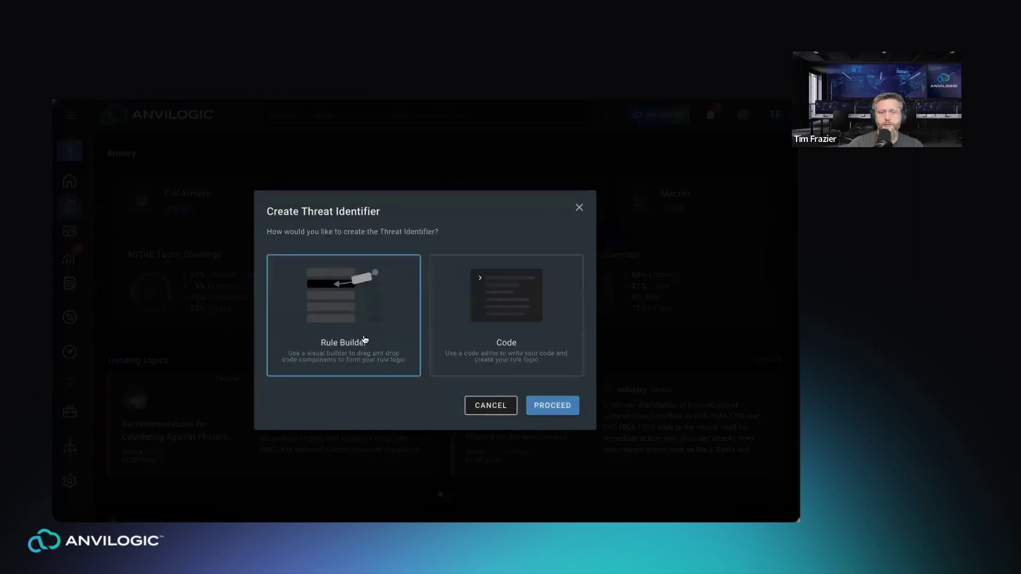
pyautogui.click(568, 408)
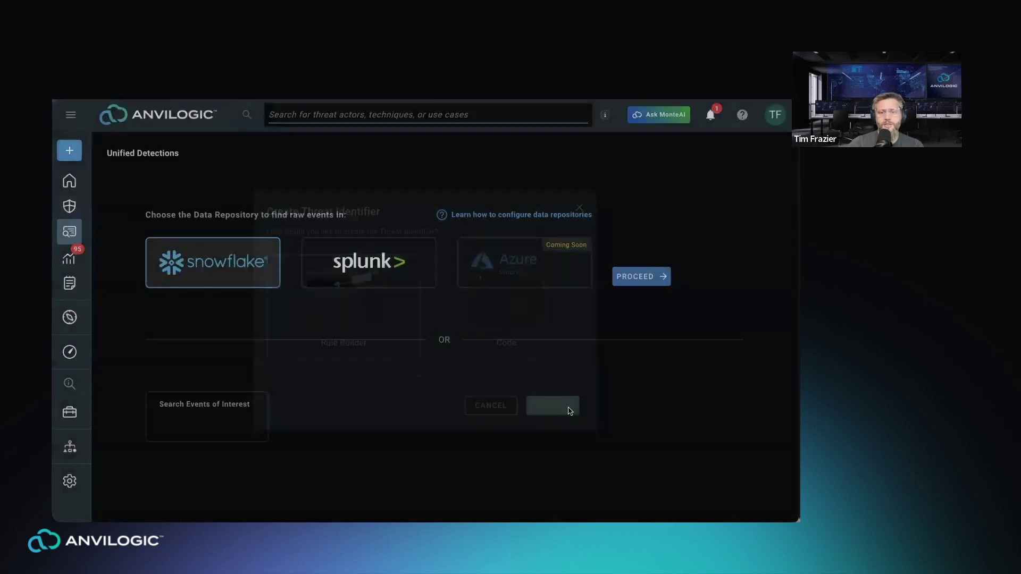
pyautogui.click(651, 277)
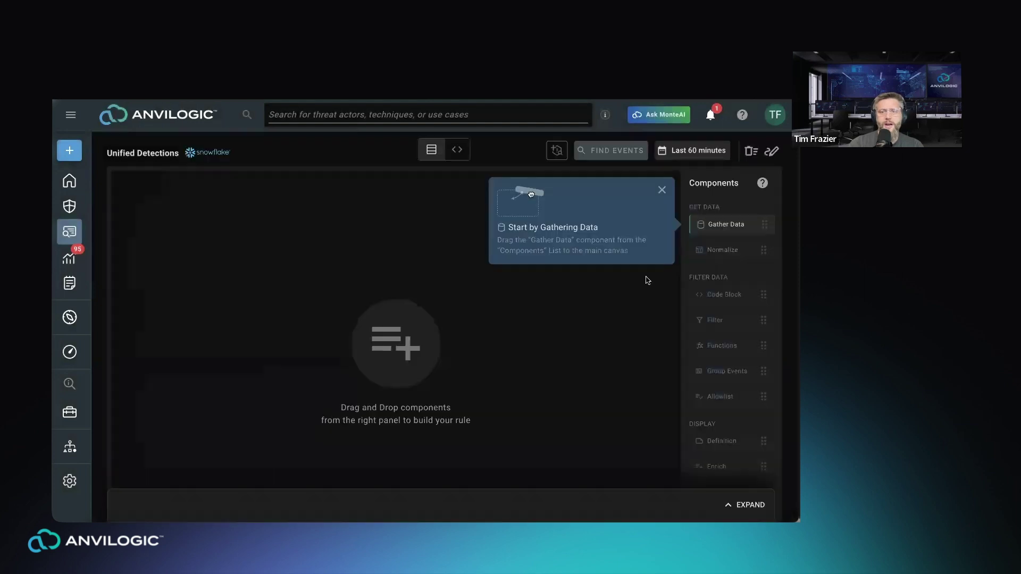
# Step: Add a Gather Data step using avl_get_snowflake_data_edr, then a Code Block after Normalize
pyautogui.moveTo(740, 219); pyautogui.dragTo(477, 204)
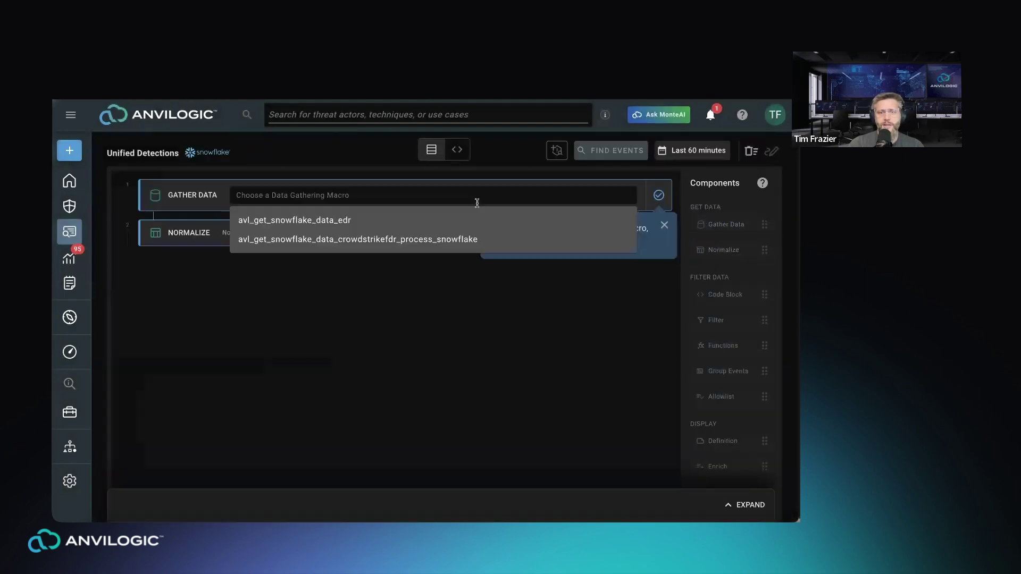
pyautogui.click(290, 221)
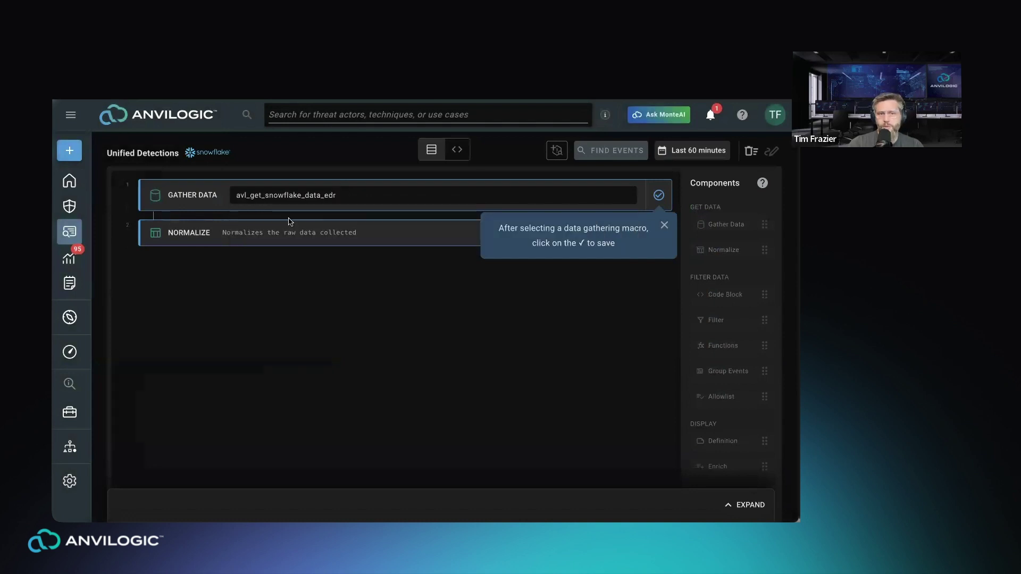
pyautogui.click(661, 198)
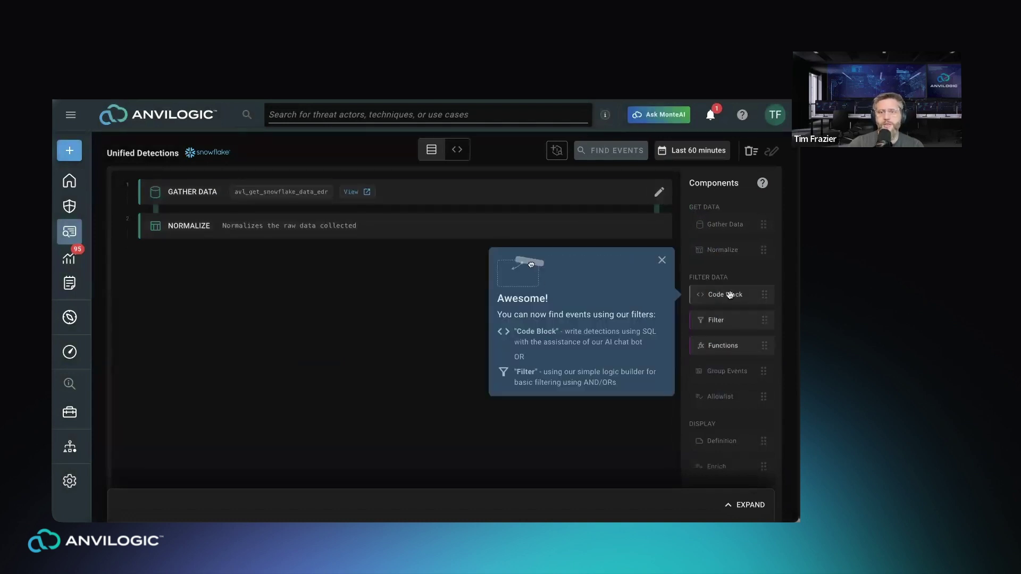
pyautogui.moveTo(730, 296); pyautogui.dragTo(404, 272)
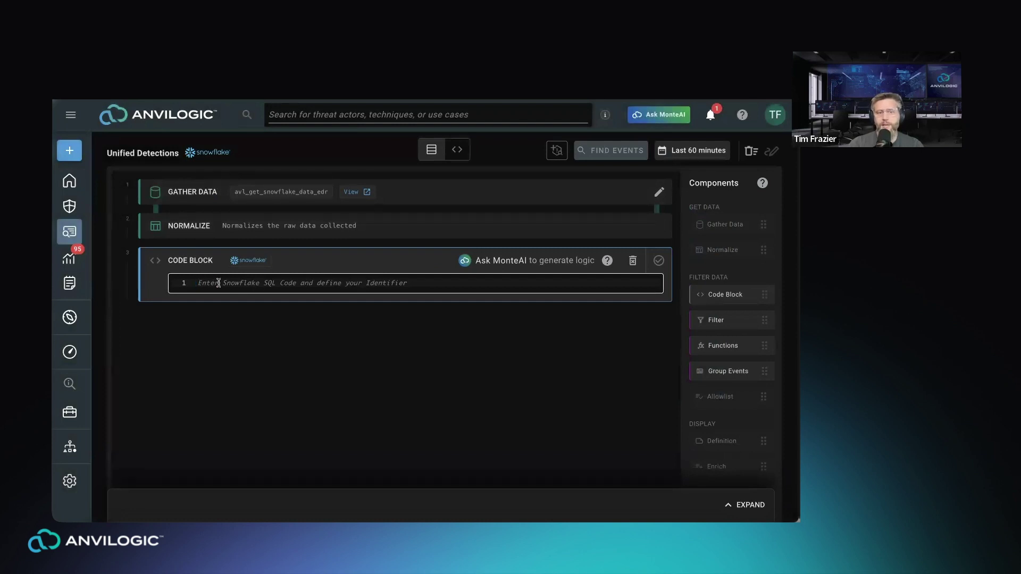
pyautogui.click(503, 263)
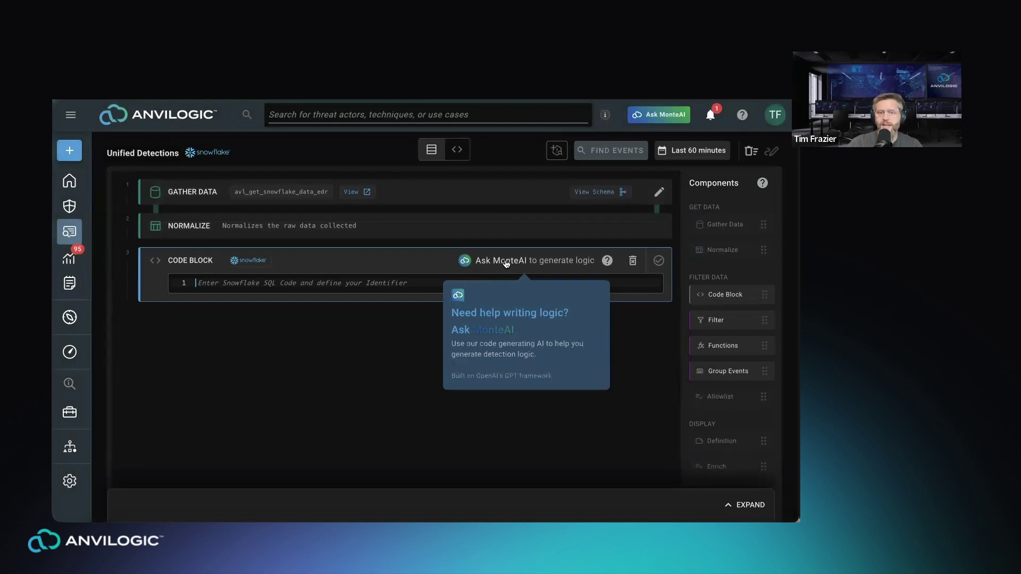
pyautogui.click(505, 263)
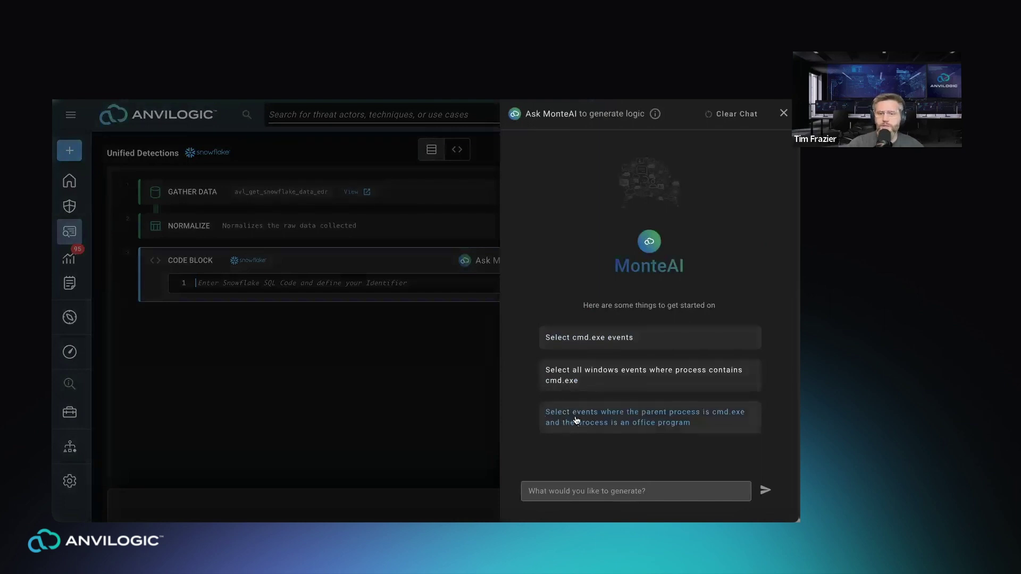
# Step: Generate MonteAI SQL for cmd.exe-launched office programs with an IPv4 check, and copy it
pyautogui.click(606, 423)
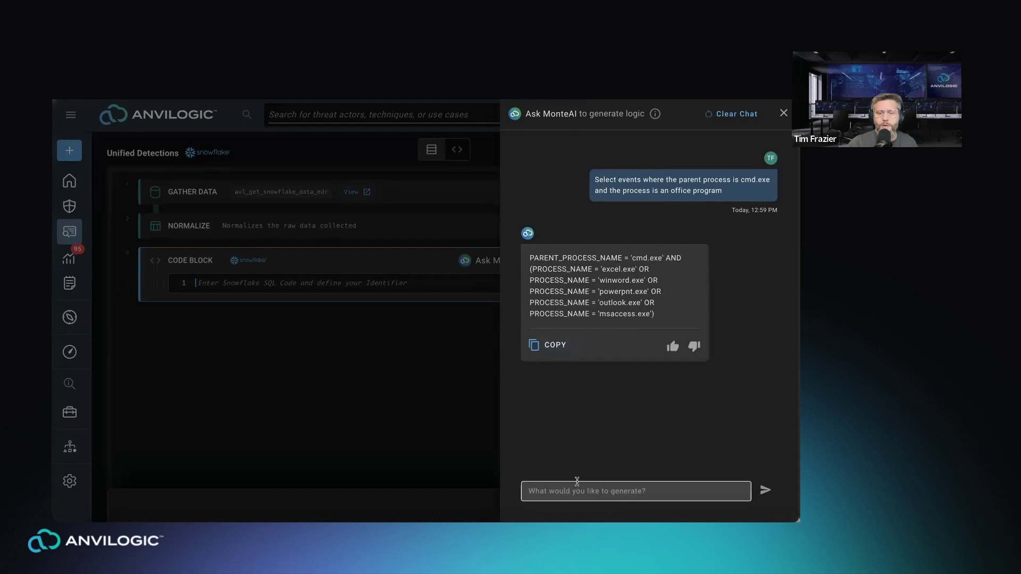
pyautogui.write('no')
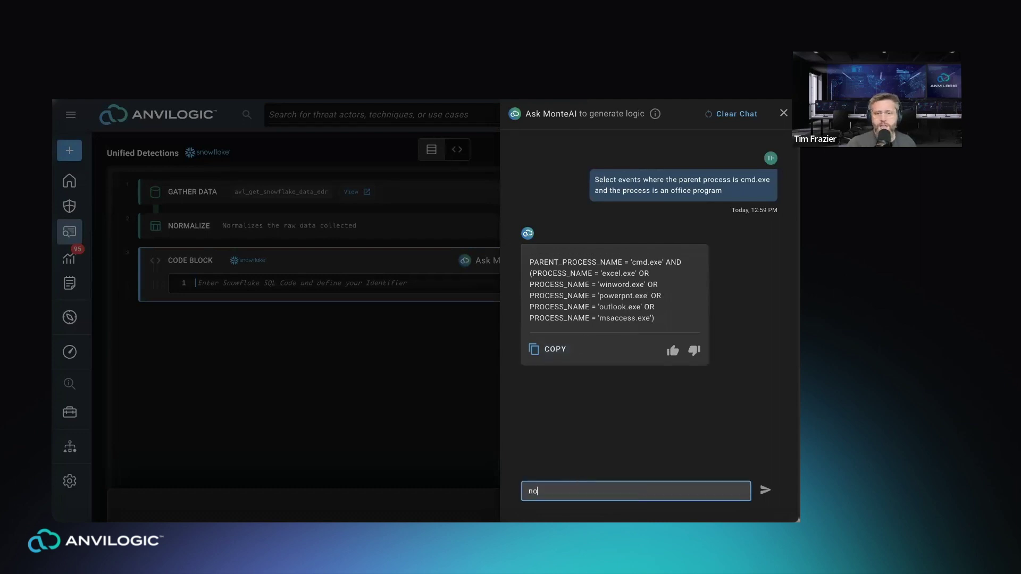
pyautogui.write('w add in where an ipv4 address is in the')
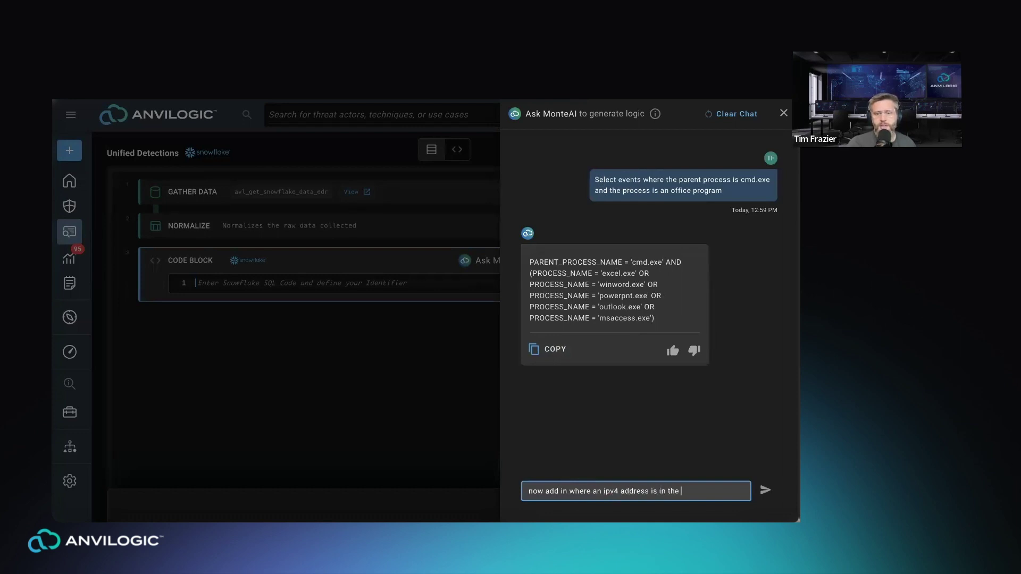
pyautogui.write('field as well')
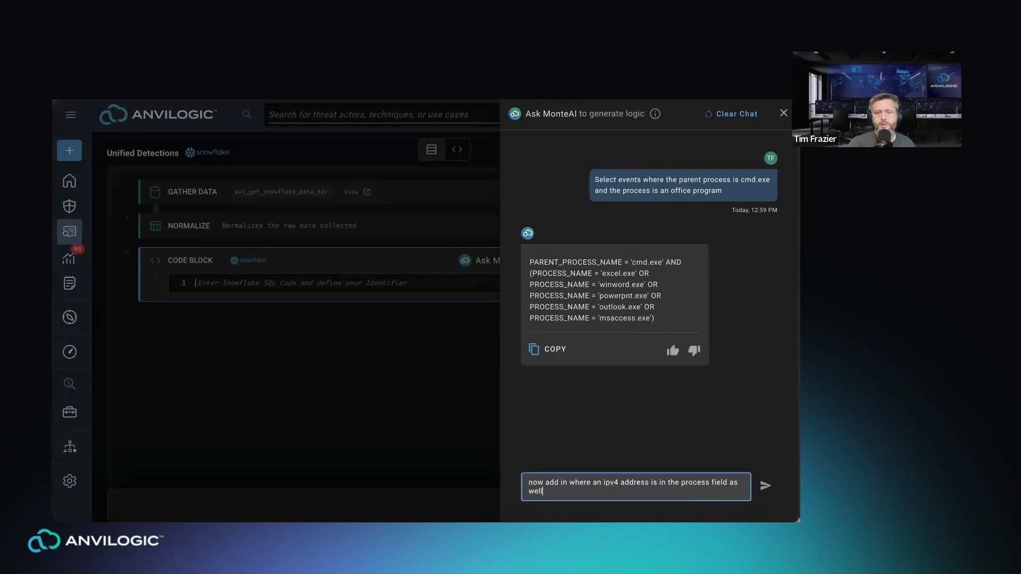
pyautogui.press('Return')
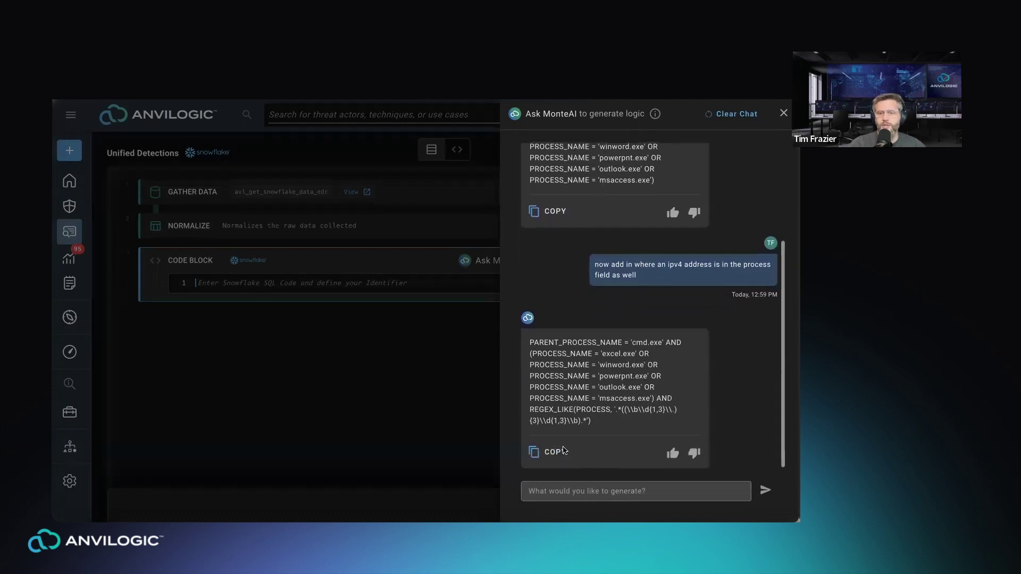
pyautogui.click(563, 450)
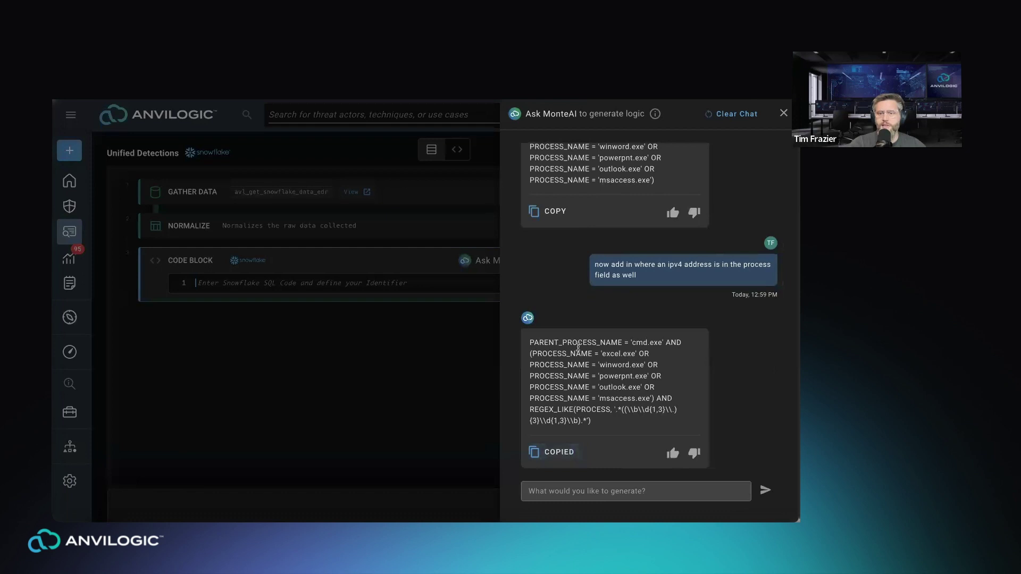
# Step: Paste the MonteAI SQL into the Code Block, find matching events and save the step
pyautogui.click(287, 283)
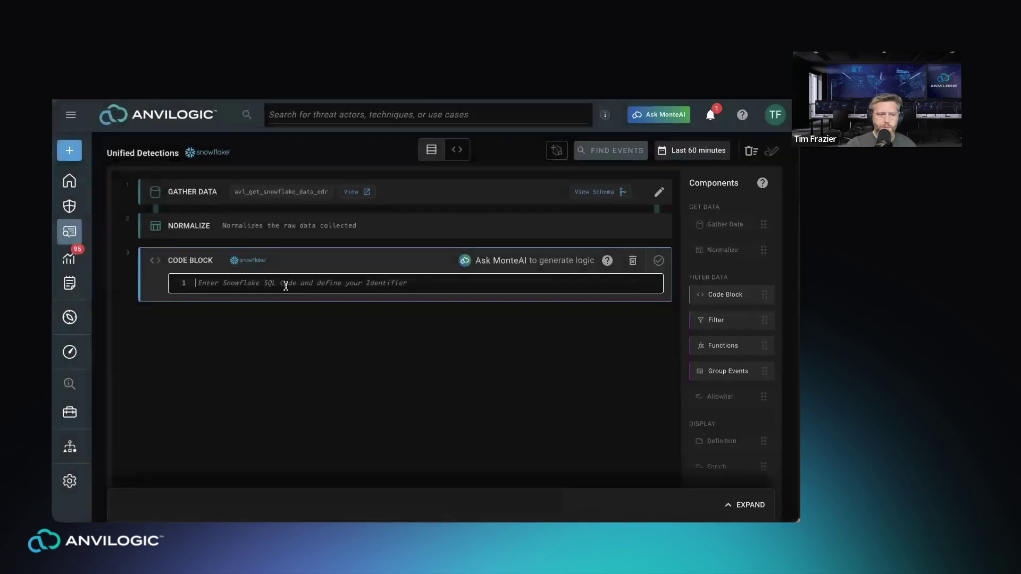
pyautogui.hotkey('ctrl', 'v')
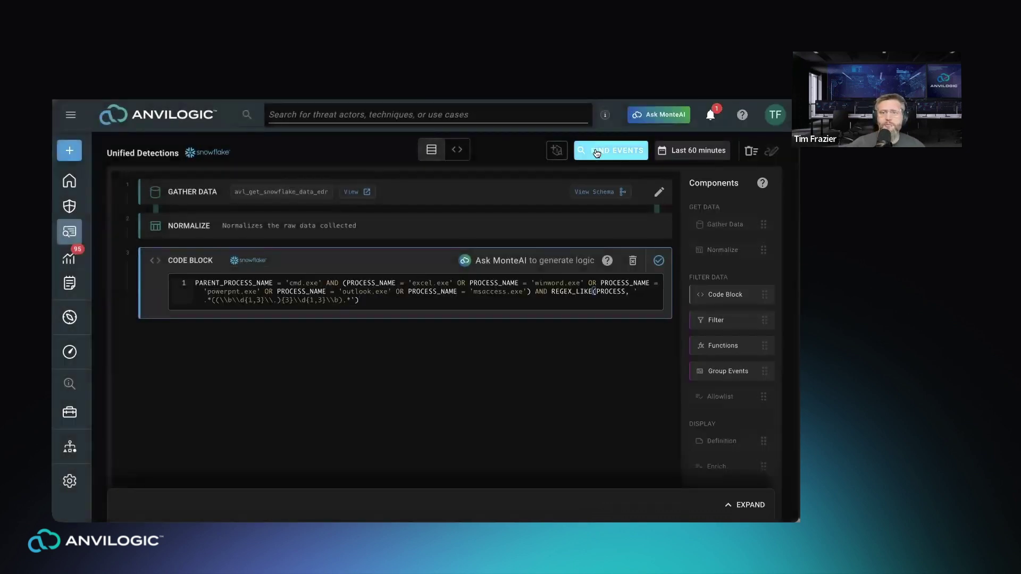
pyautogui.click(596, 153)
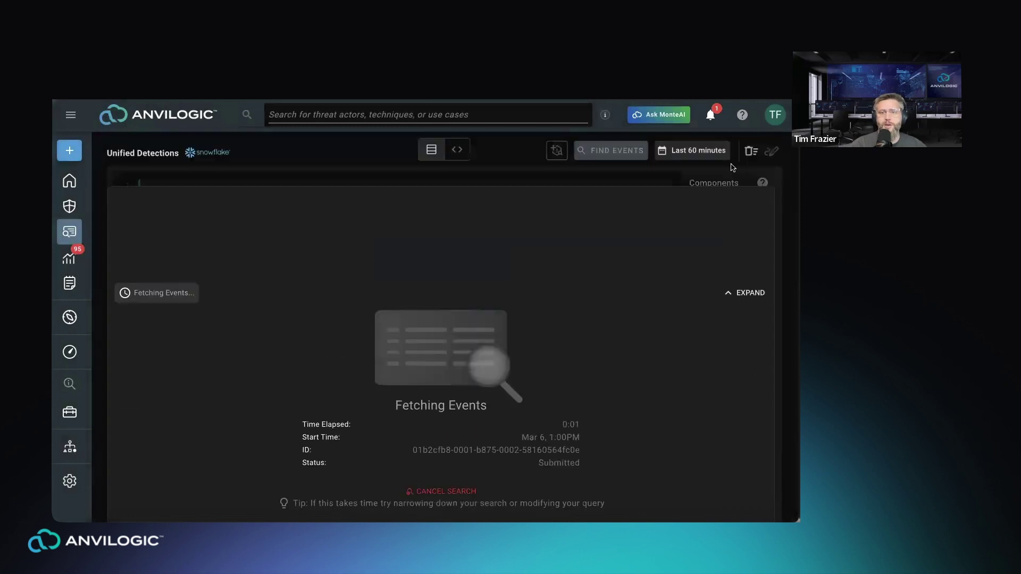
pyautogui.click(660, 262)
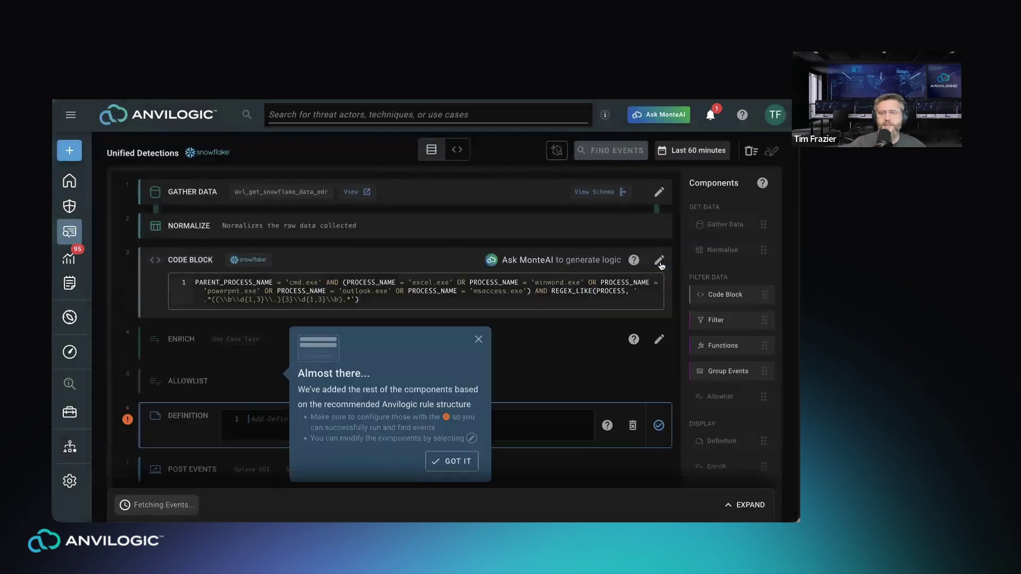
pyautogui.click(455, 435)
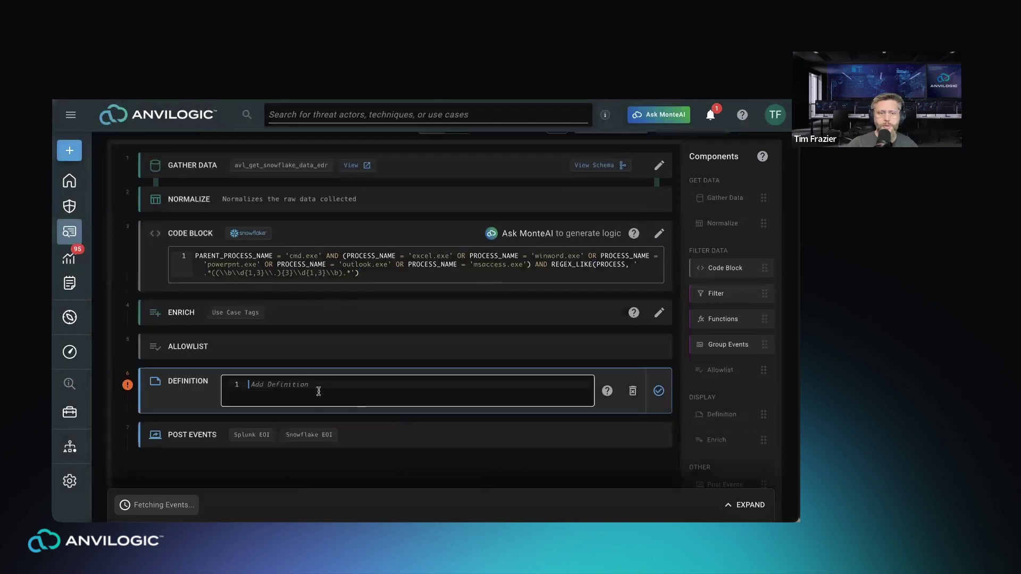
# Step: Set the rule definition to 'test' and save it
pyautogui.click(317, 391)
pyautogui.write('test')
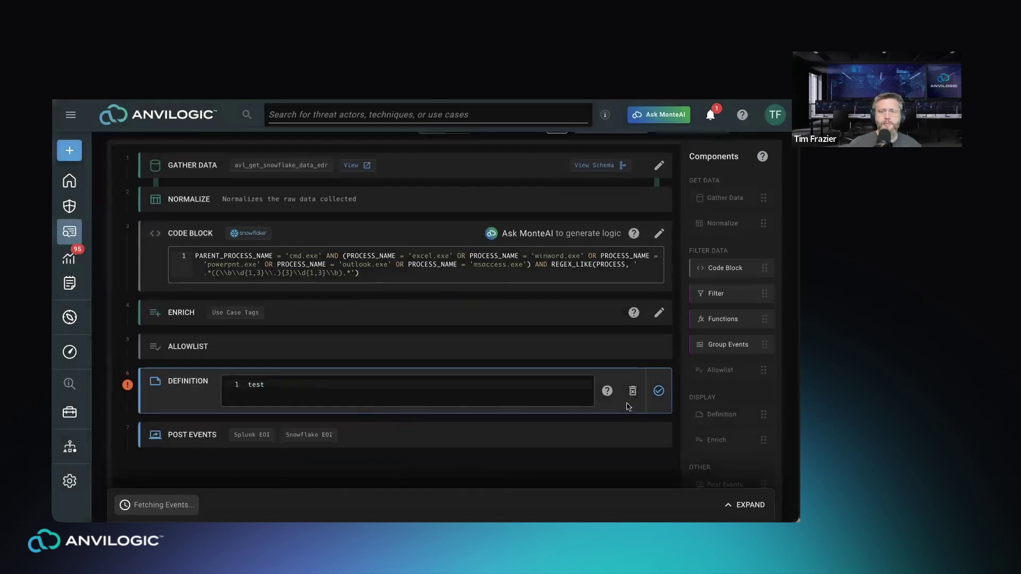
pyautogui.click(659, 391)
pyautogui.scroll(2, 359, 372)
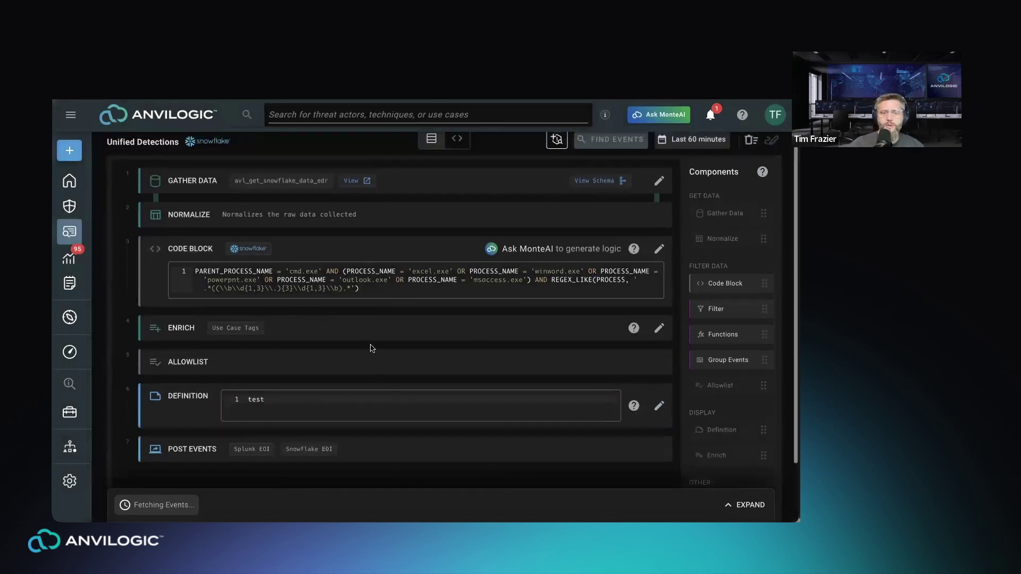